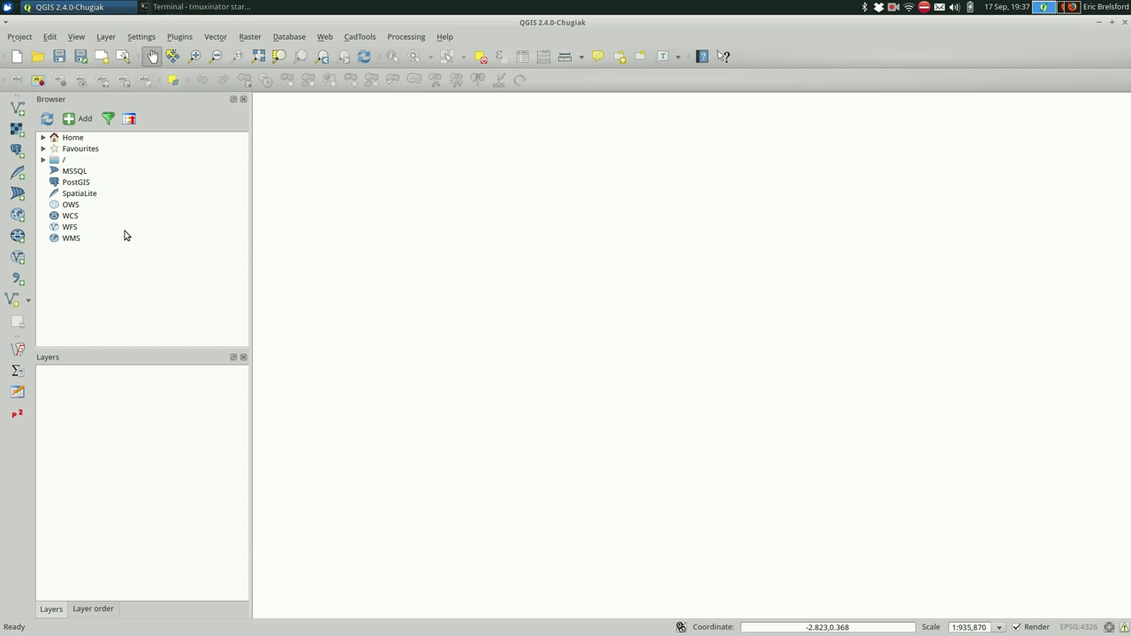
# Step: Add gz_2010_36_140_00_500k.shp from the talks/nys_census_tracts folder to the map
pyautogui.doubleClick(78, 152)
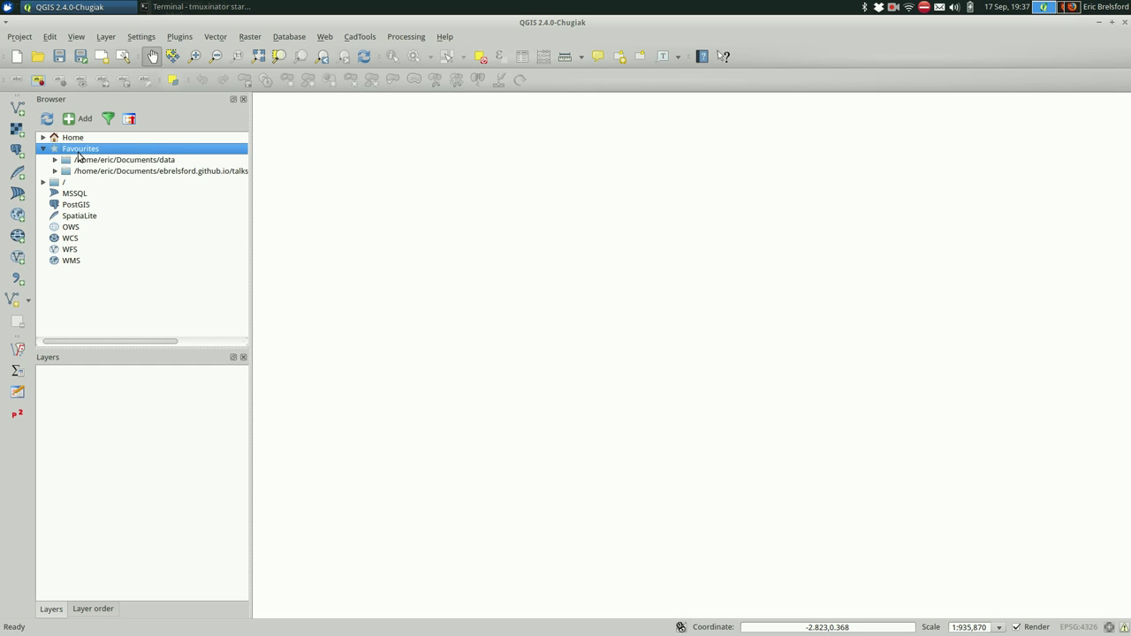
pyautogui.press('Down')
pyautogui.press('Down')
pyautogui.press('Right')
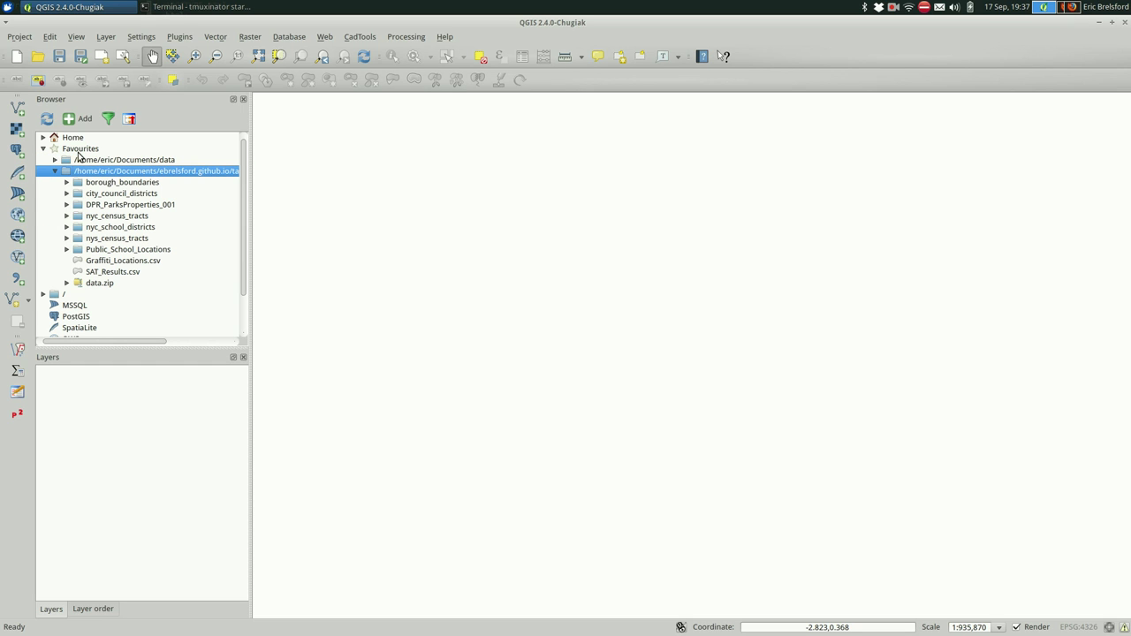
pyautogui.doubleClick(106, 238)
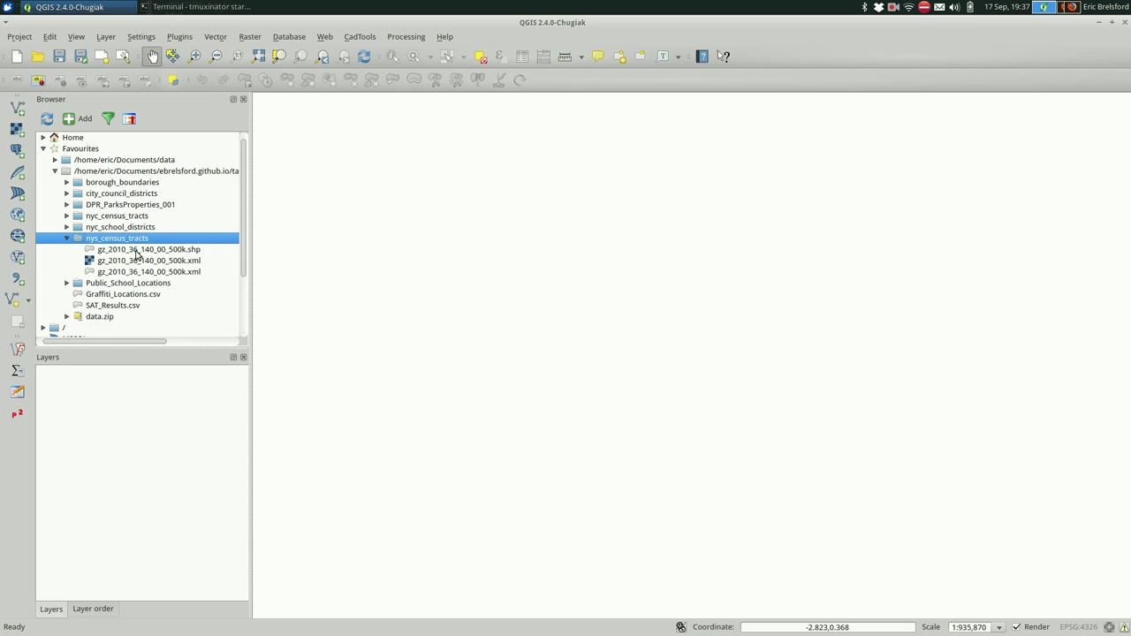
pyautogui.doubleClick(139, 252)
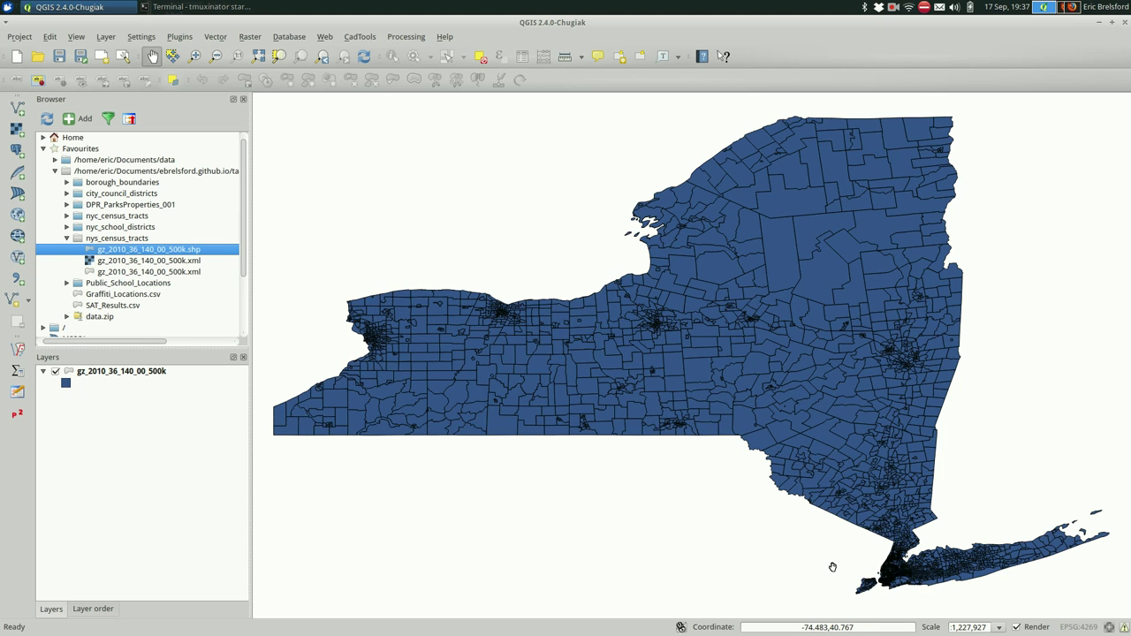
# Step: Pan and zoom the state tracts map to centre on New York City
pyautogui.moveTo(832, 565); pyautogui.dragTo(771, 447)
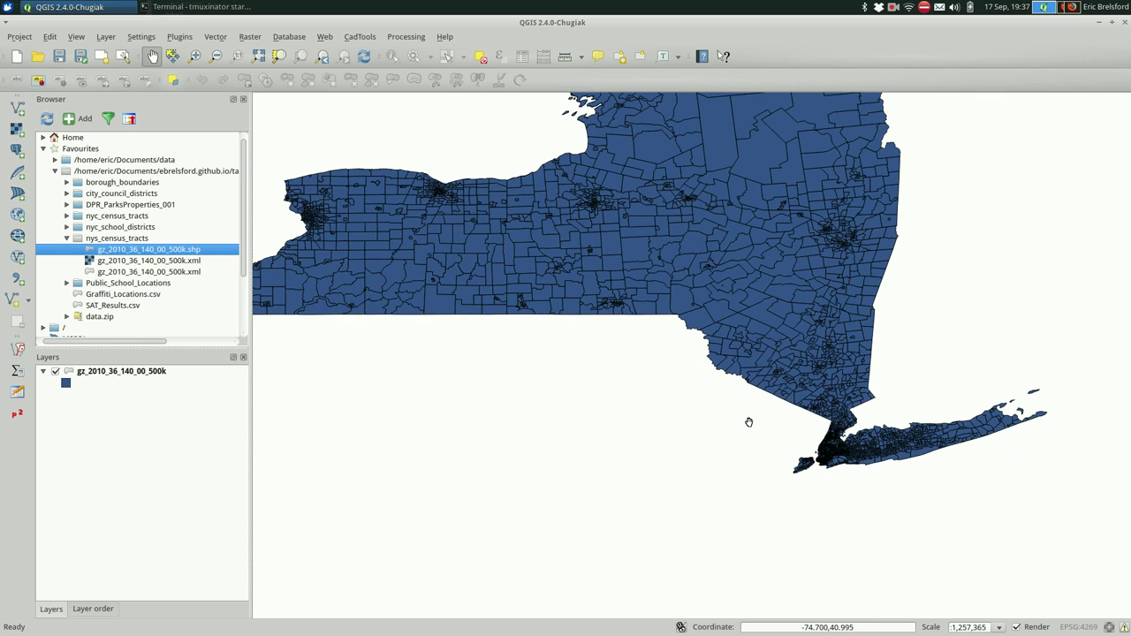
pyautogui.scroll(2, 822, 448)
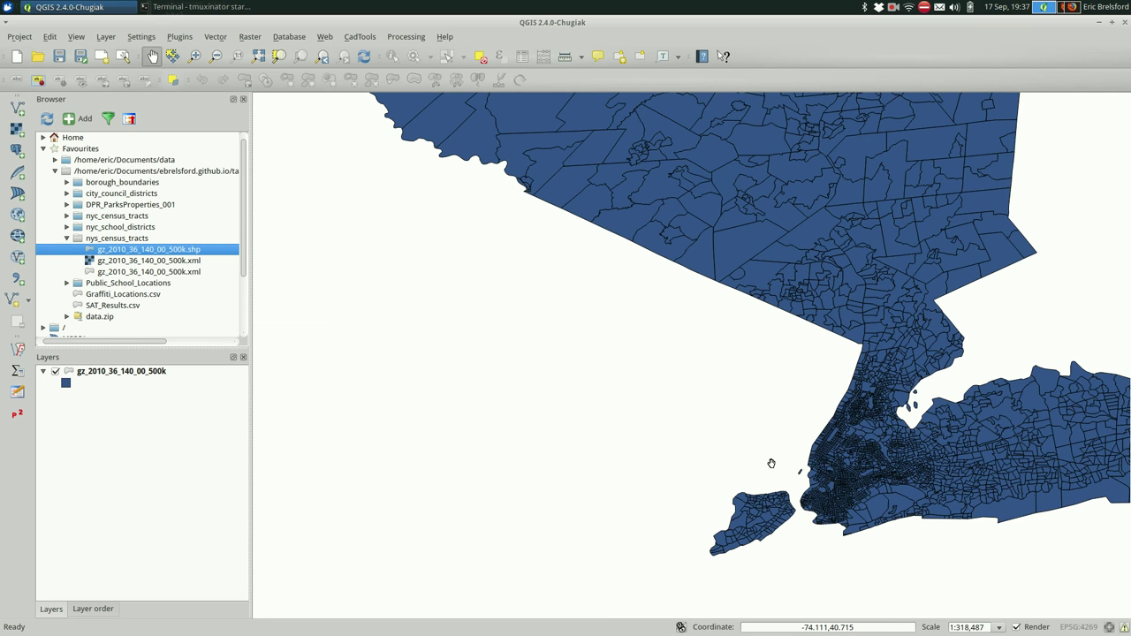
pyautogui.moveTo(770, 462); pyautogui.dragTo(679, 386)
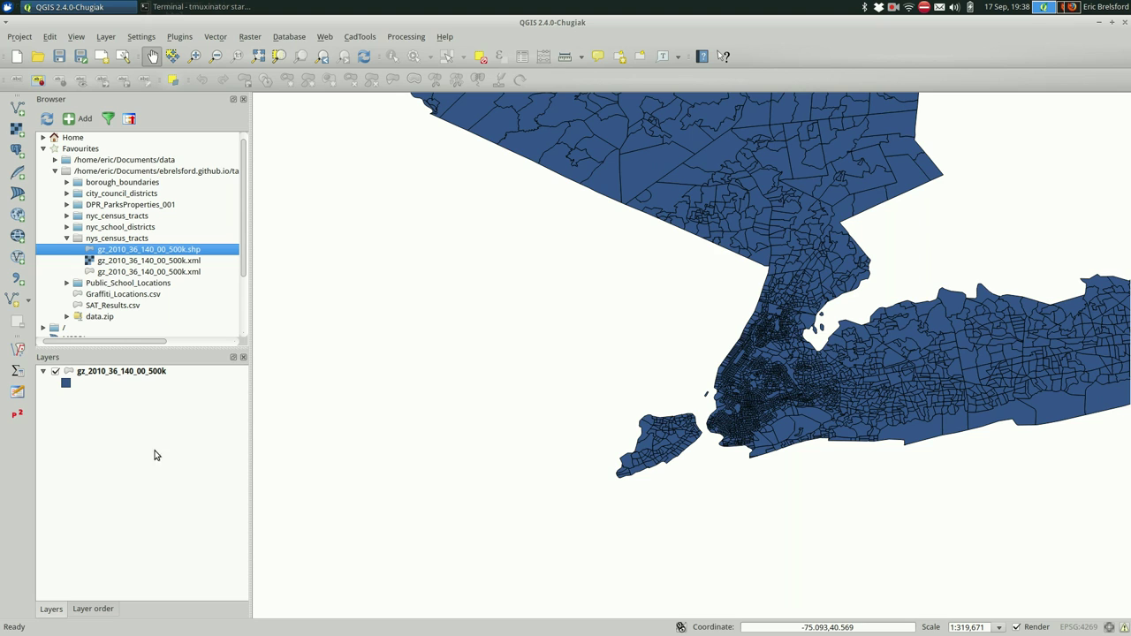
# Step: Add nybb.shp from borough_boundaries and set its layer transparency to 52
pyautogui.doubleClick(97, 183)
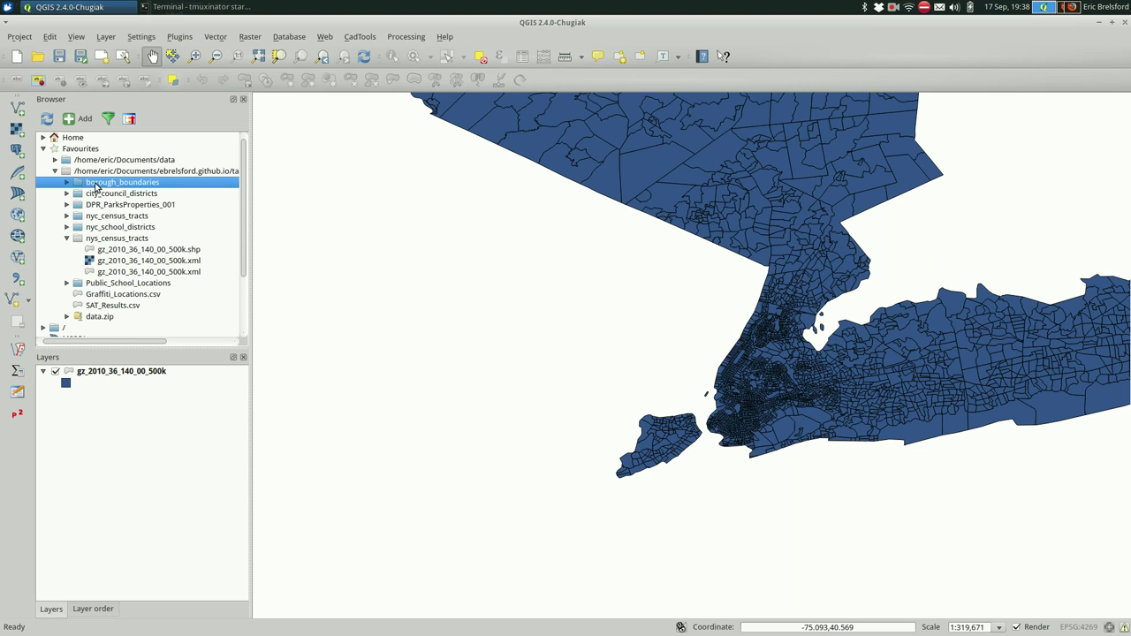
pyautogui.doubleClick(102, 194)
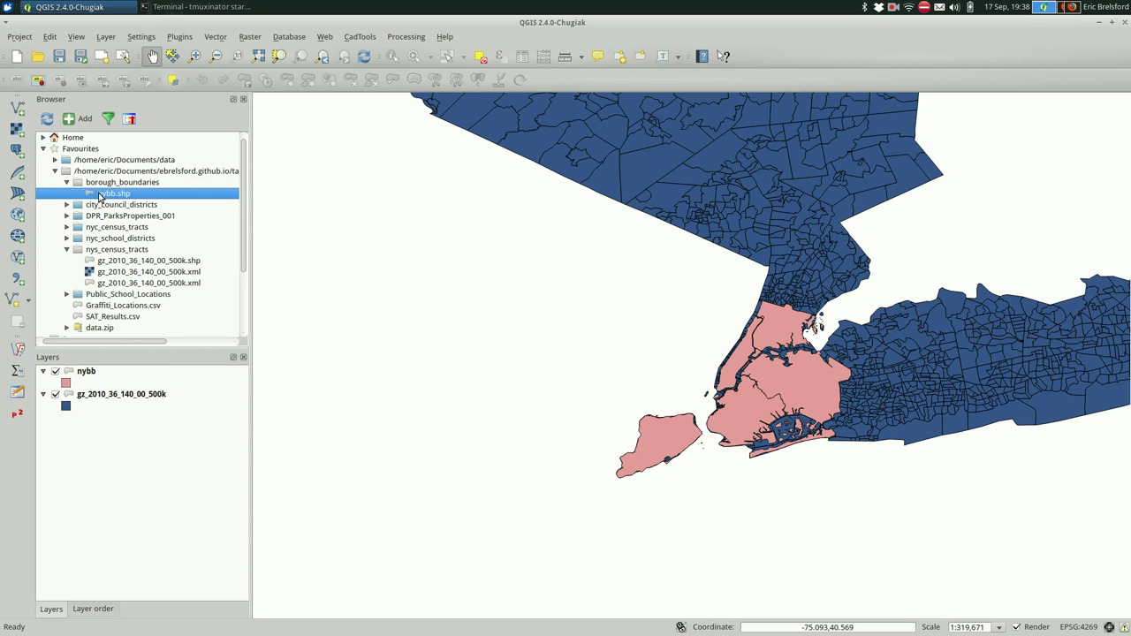
pyautogui.click(90, 374)
pyautogui.doubleClick(90, 372)
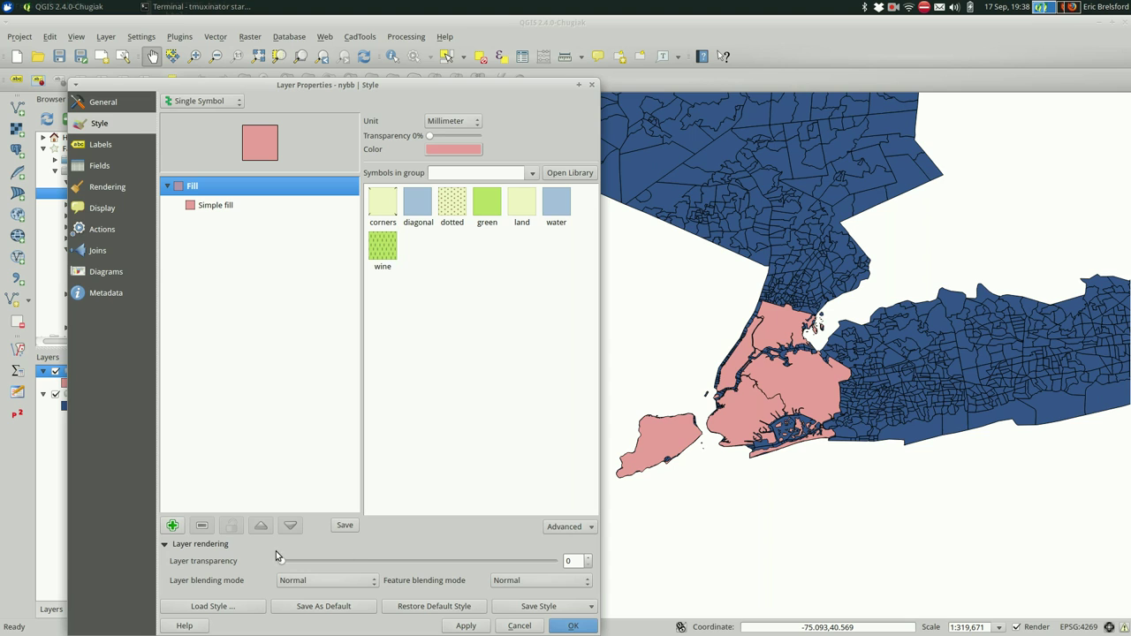
pyautogui.moveTo(282, 562); pyautogui.dragTo(425, 580)
pyautogui.click(571, 626)
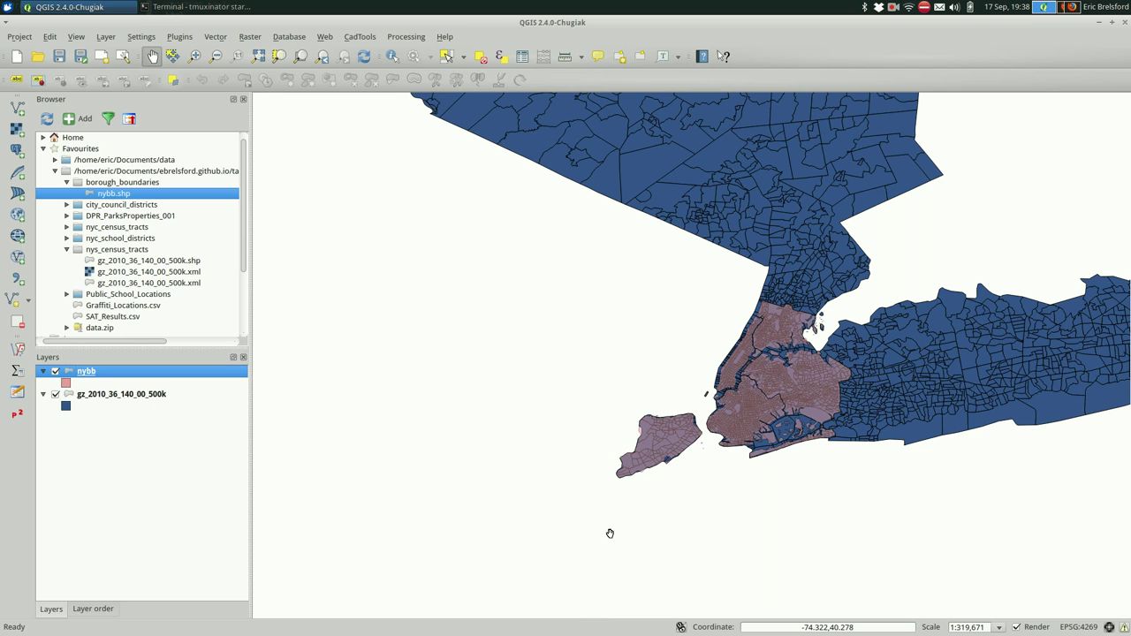
# Step: Zoom and pan the map to frame the NYC boroughs over the tracts
pyautogui.scroll(2, 760, 353)
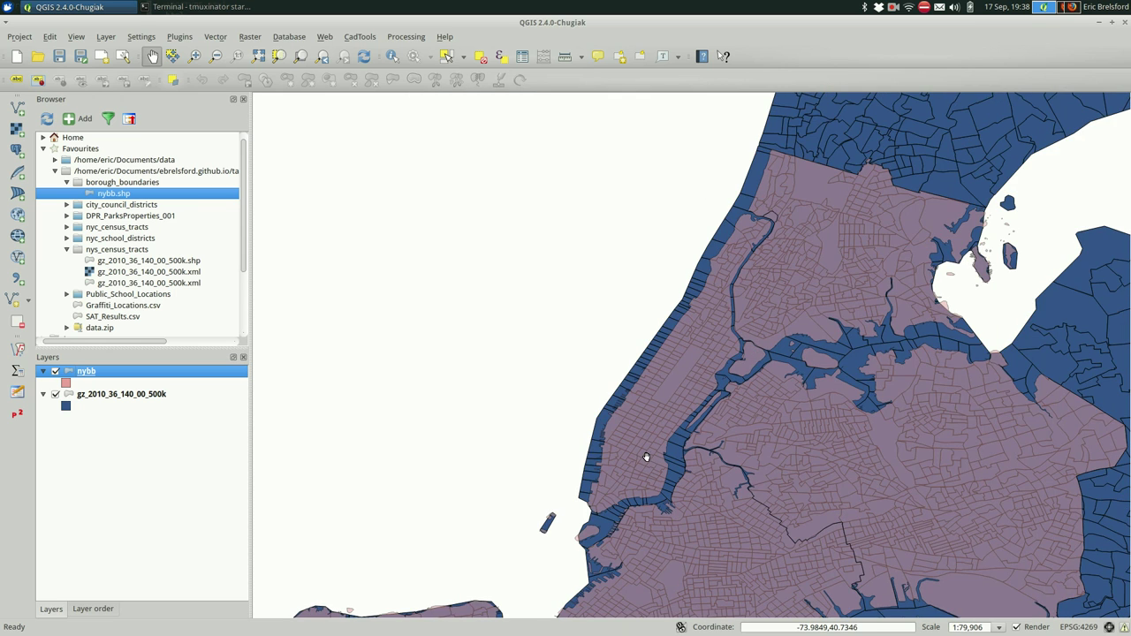
pyautogui.moveTo(525, 485); pyautogui.dragTo(456, 247)
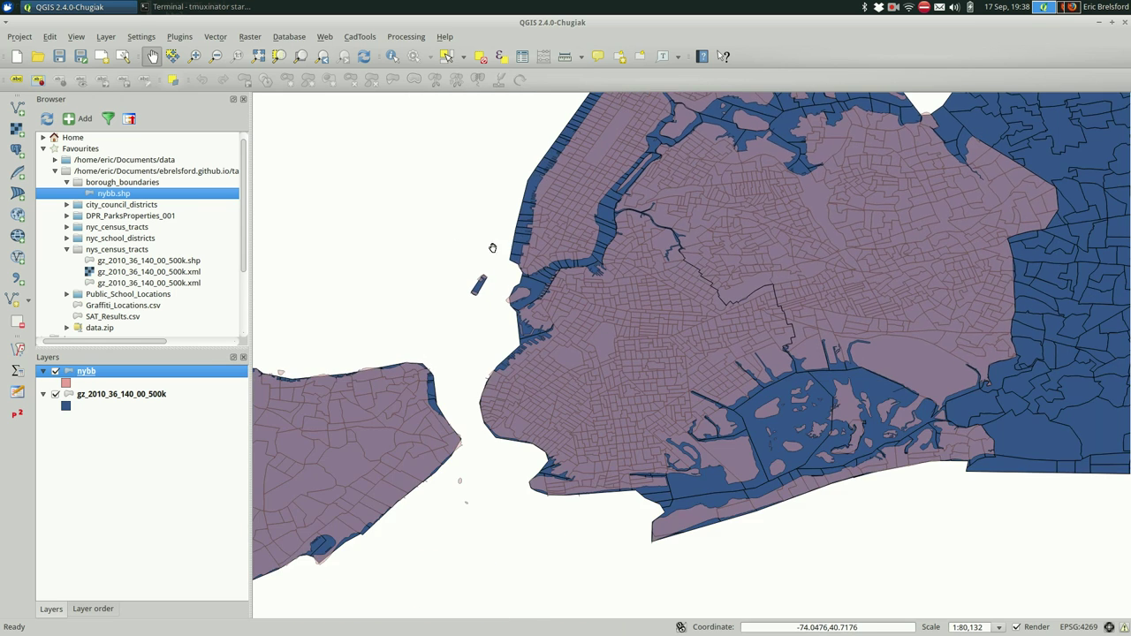
pyautogui.scroll(2, 563, 257)
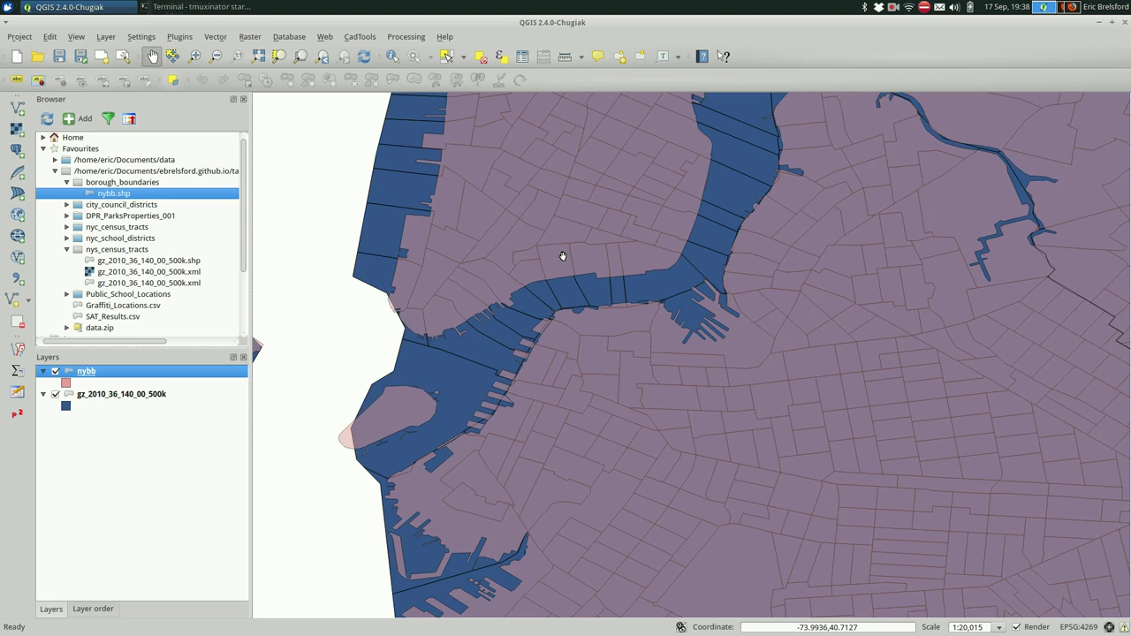
pyautogui.scroll(1, 563, 257)
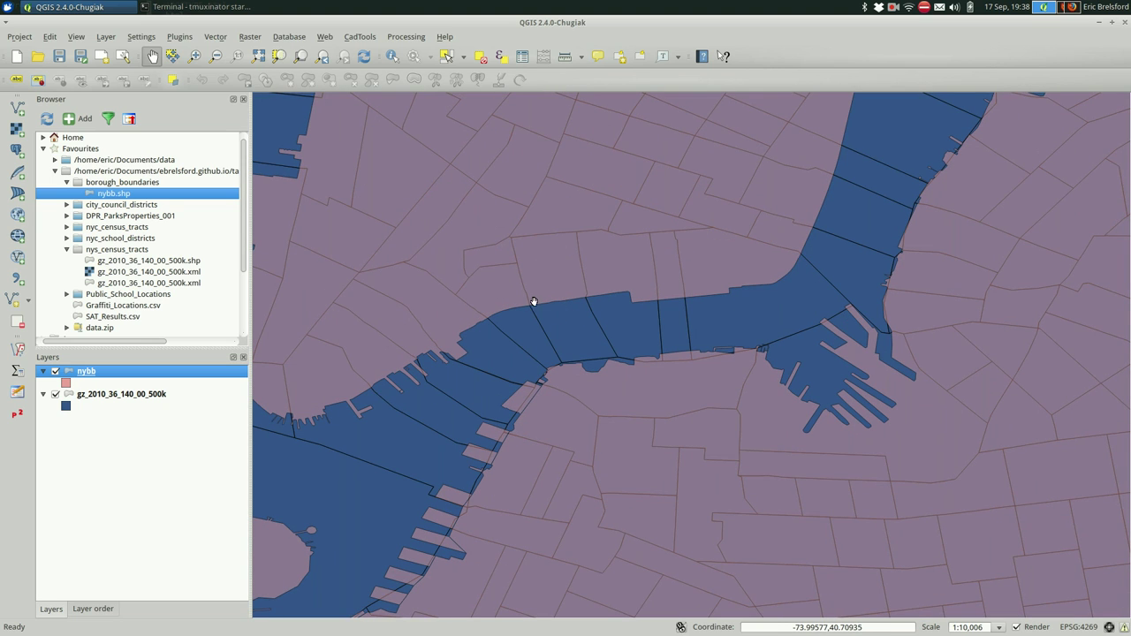
pyautogui.scroll(-1, 730, 324)
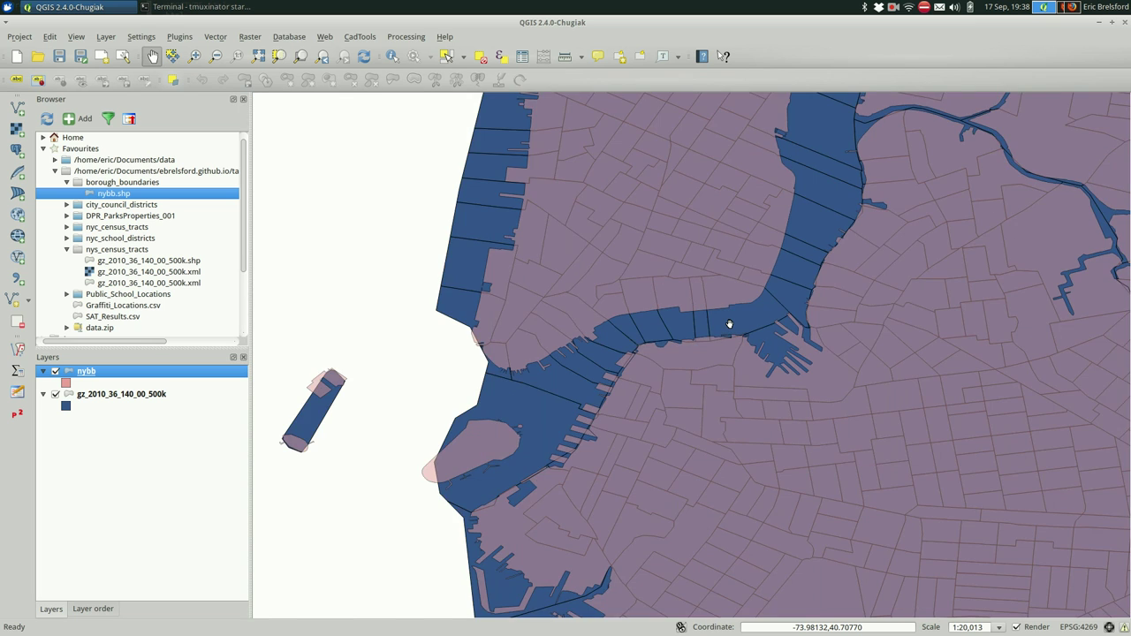
pyautogui.scroll(-1, 729, 325)
pyautogui.scroll(-1, 729, 325)
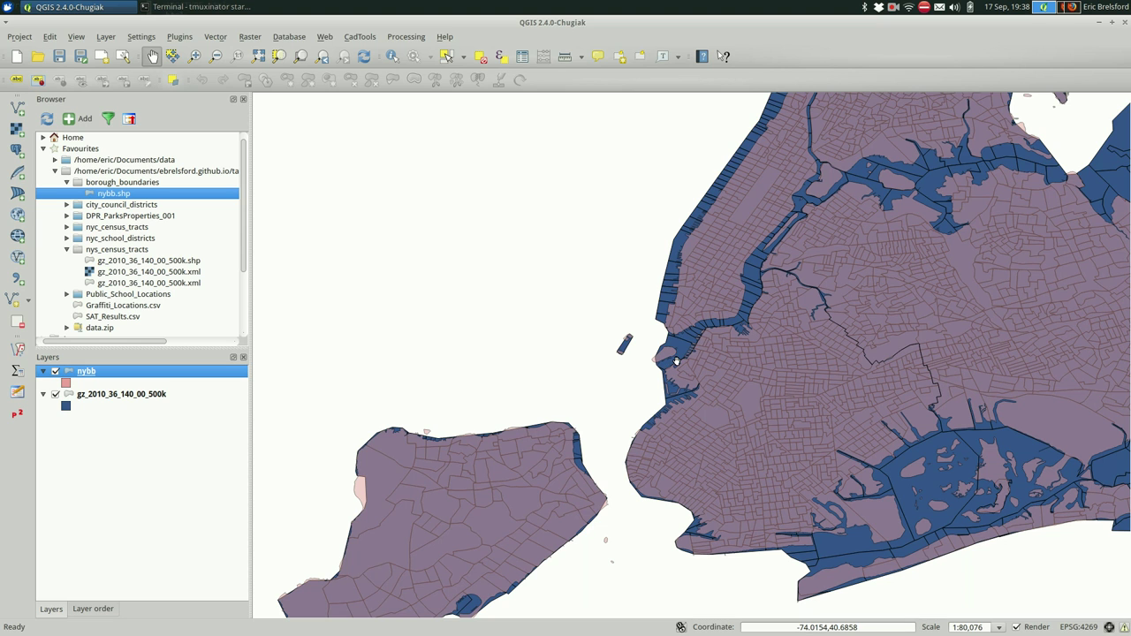
pyautogui.moveTo(868, 527); pyautogui.dragTo(734, 423)
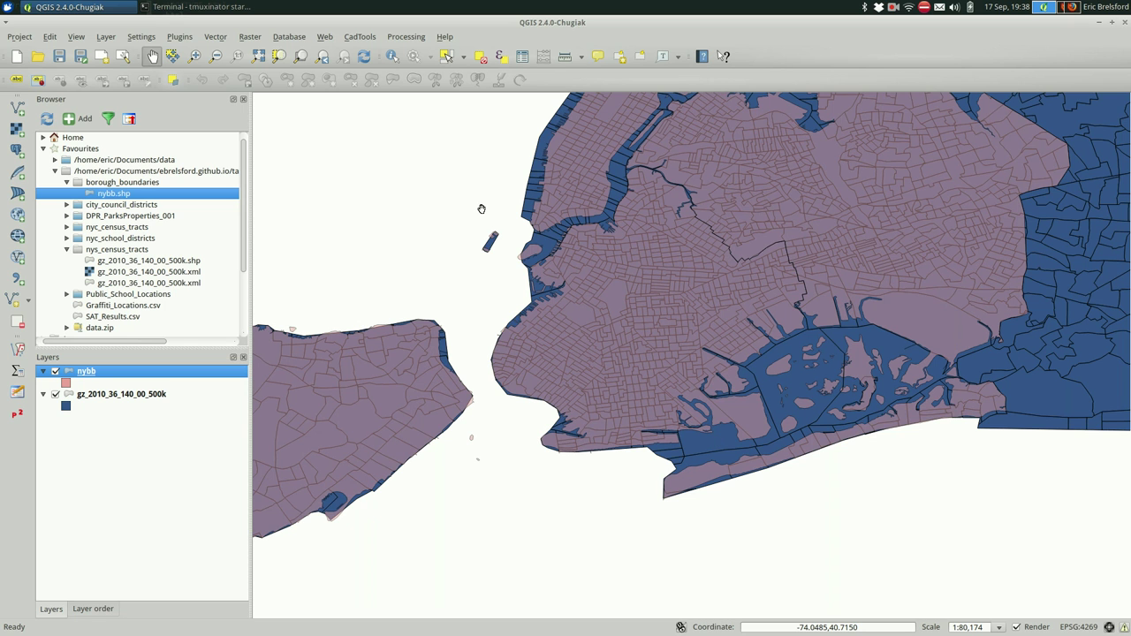
pyautogui.scroll(-1, 481, 208)
pyautogui.moveTo(438, 182); pyautogui.dragTo(471, 339)
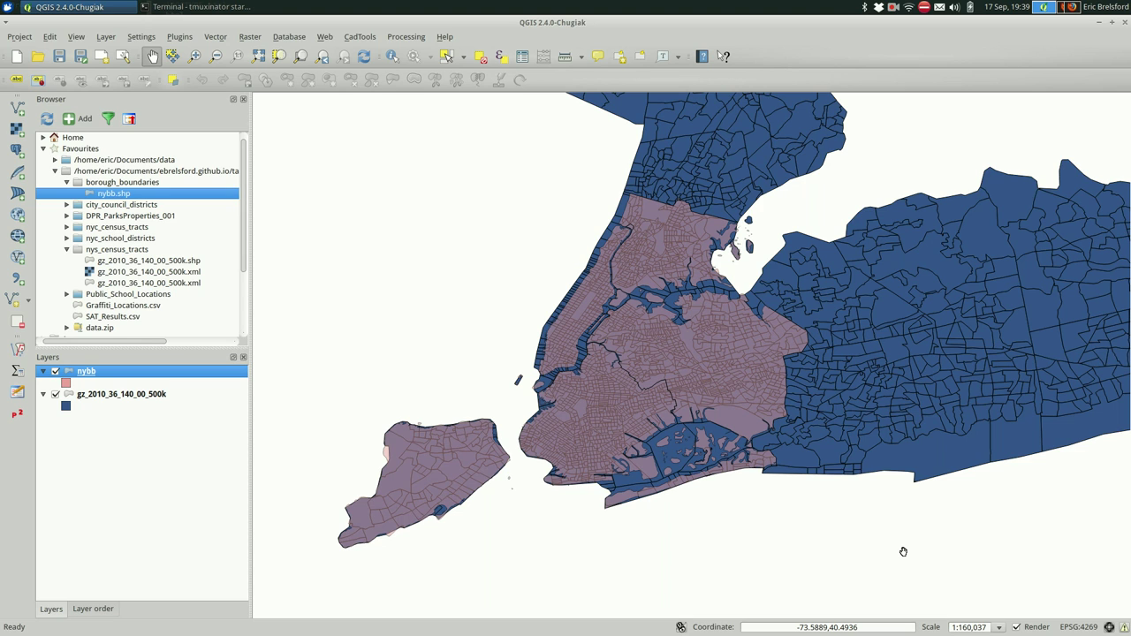
# Step: Untick 'Enable on the fly CRS transformation' in Project Properties, leaving the project on USER:100001
pyautogui.click(20, 38)
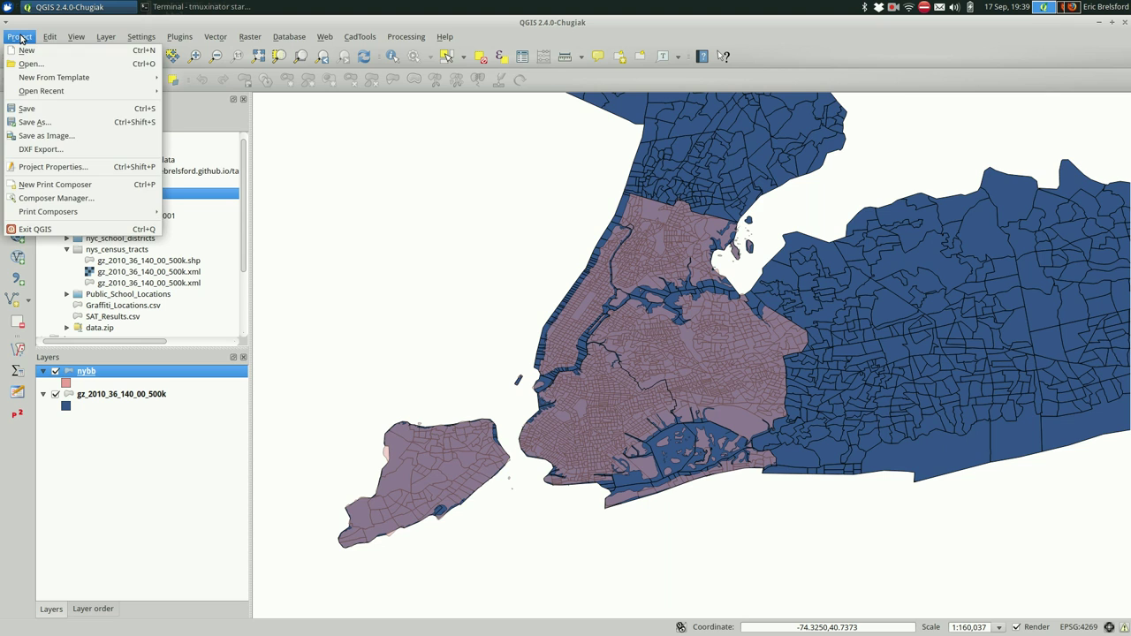
pyautogui.click(99, 168)
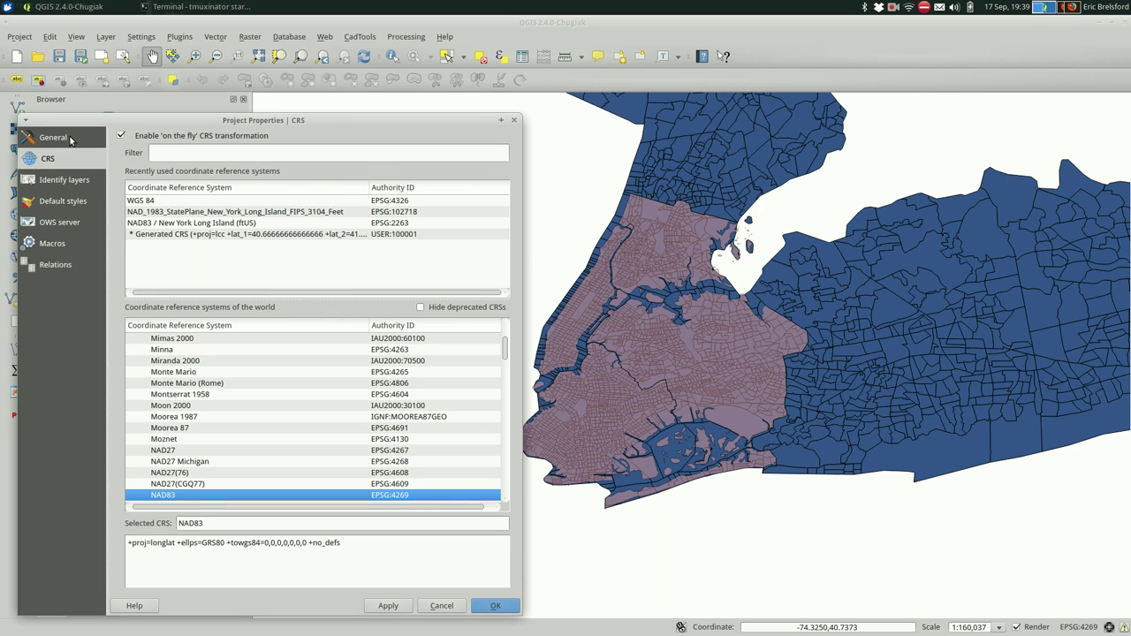
pyautogui.click(71, 139)
pyautogui.click(72, 166)
pyautogui.click(184, 139)
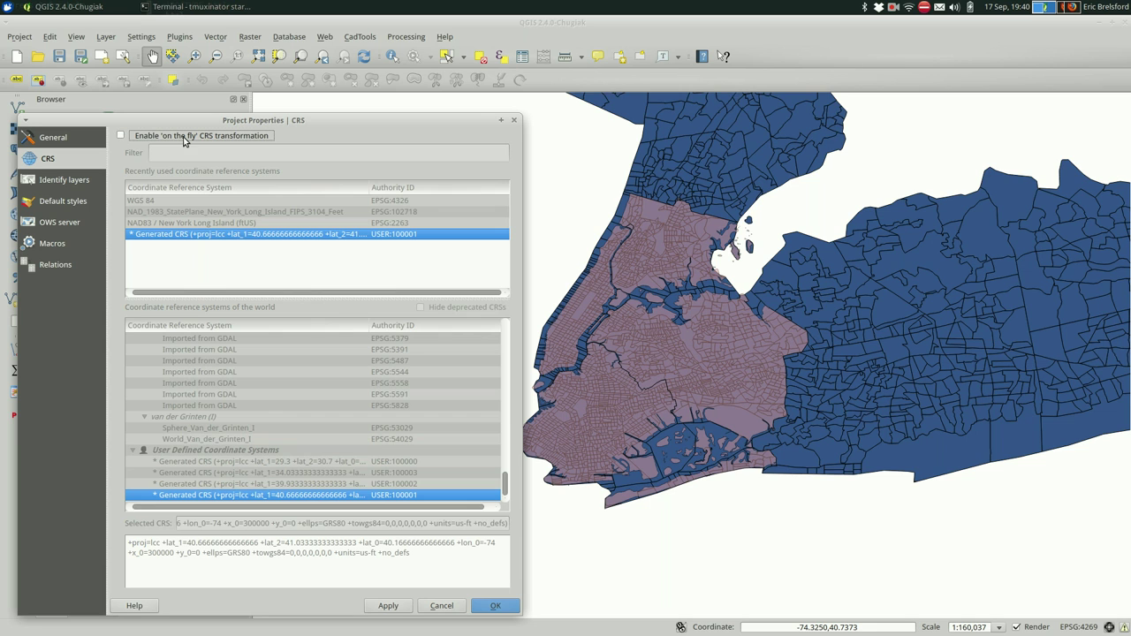
pyautogui.click(368, 606)
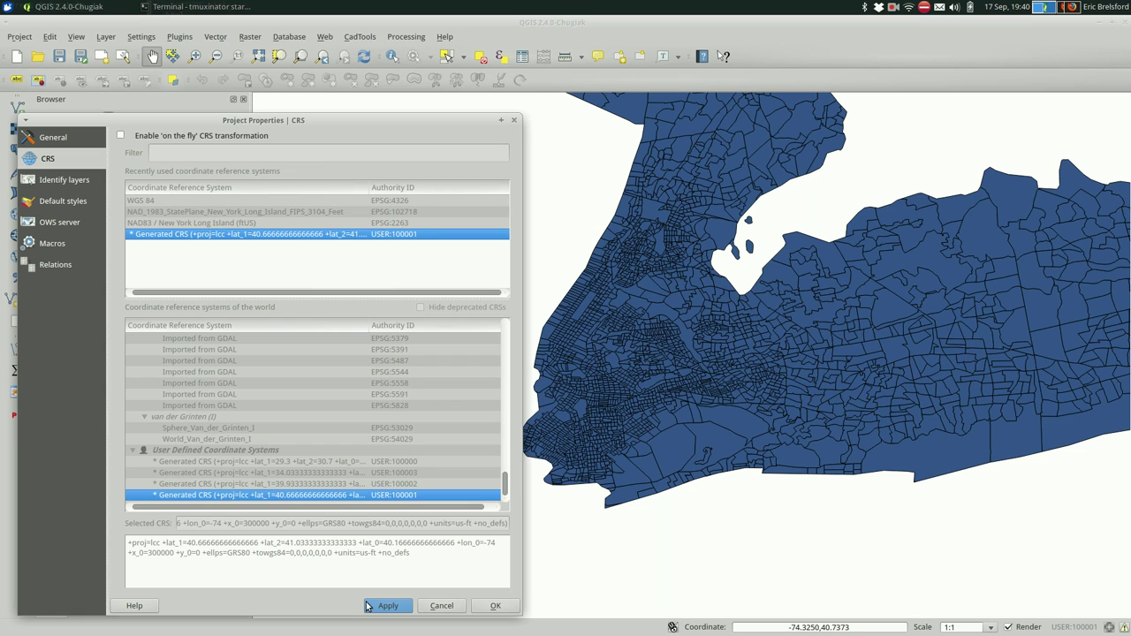
pyautogui.click(442, 605)
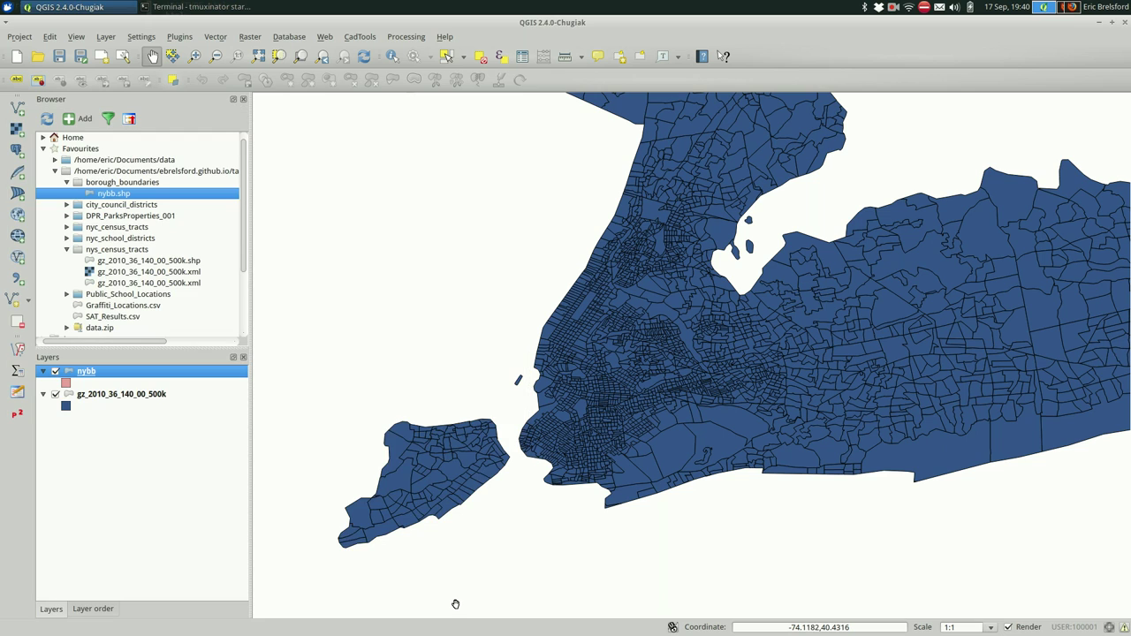
# Step: Give nybb the NAD83 / New York Long Island (ftUS) CRS, then zoom to that layer
pyautogui.doubleClick(113, 373)
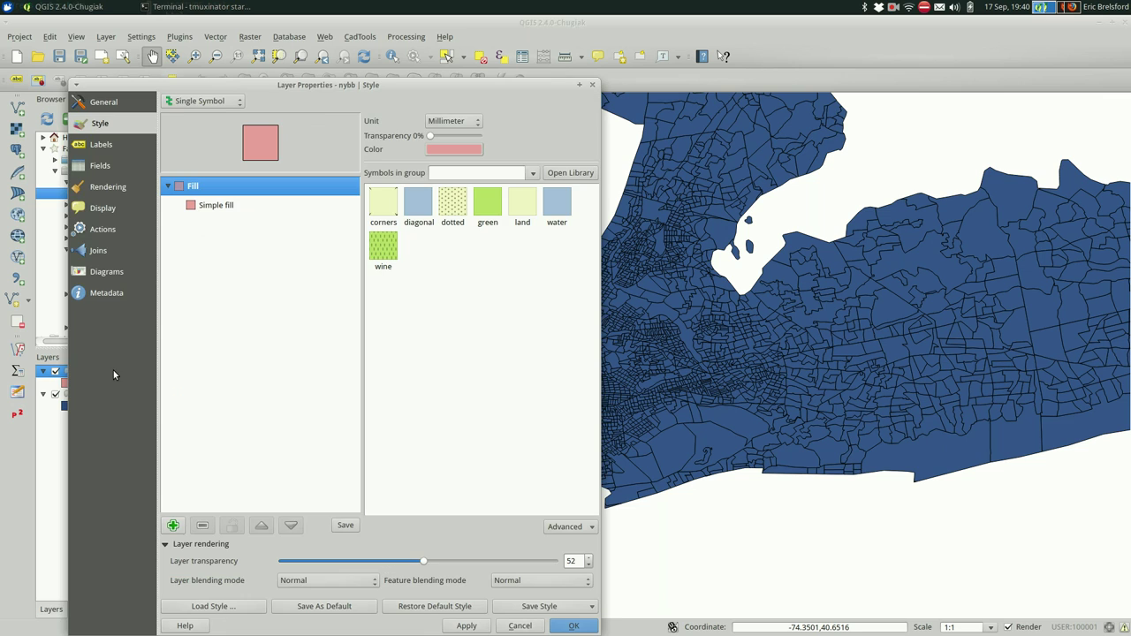
pyautogui.click(124, 106)
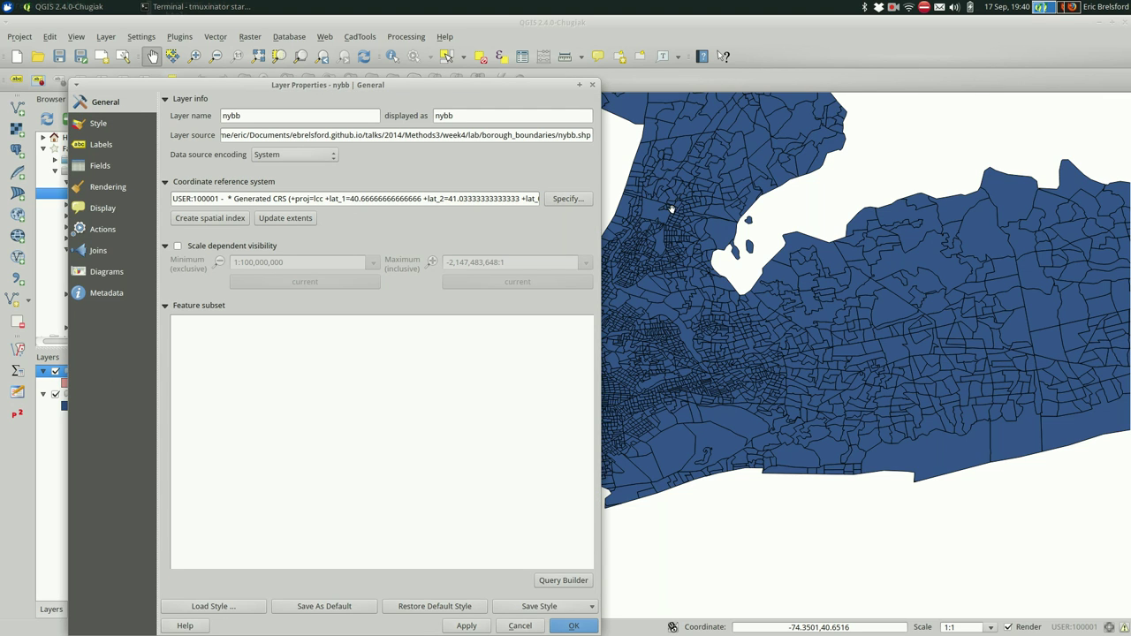
pyautogui.moveTo(378, 85); pyautogui.dragTo(623, 49)
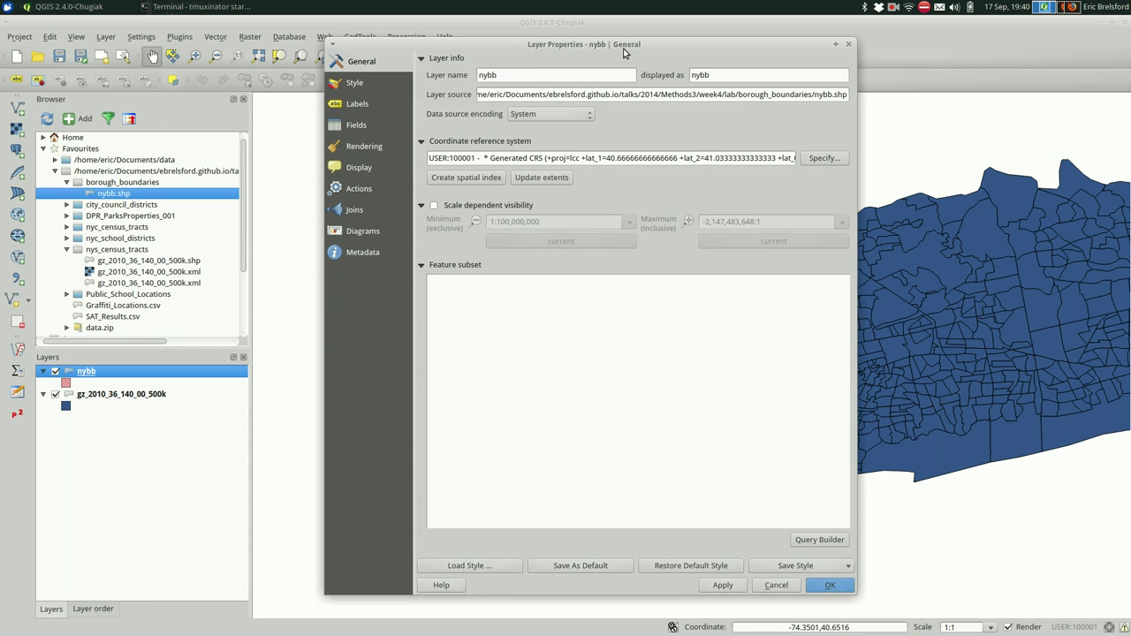
pyautogui.click(823, 159)
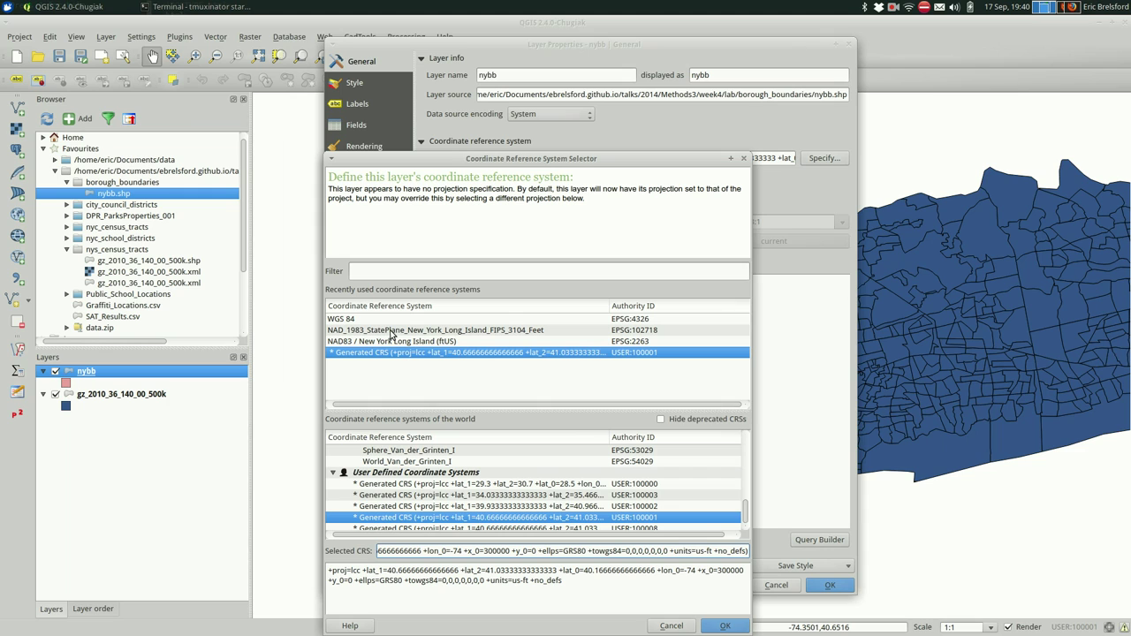
pyautogui.click(395, 342)
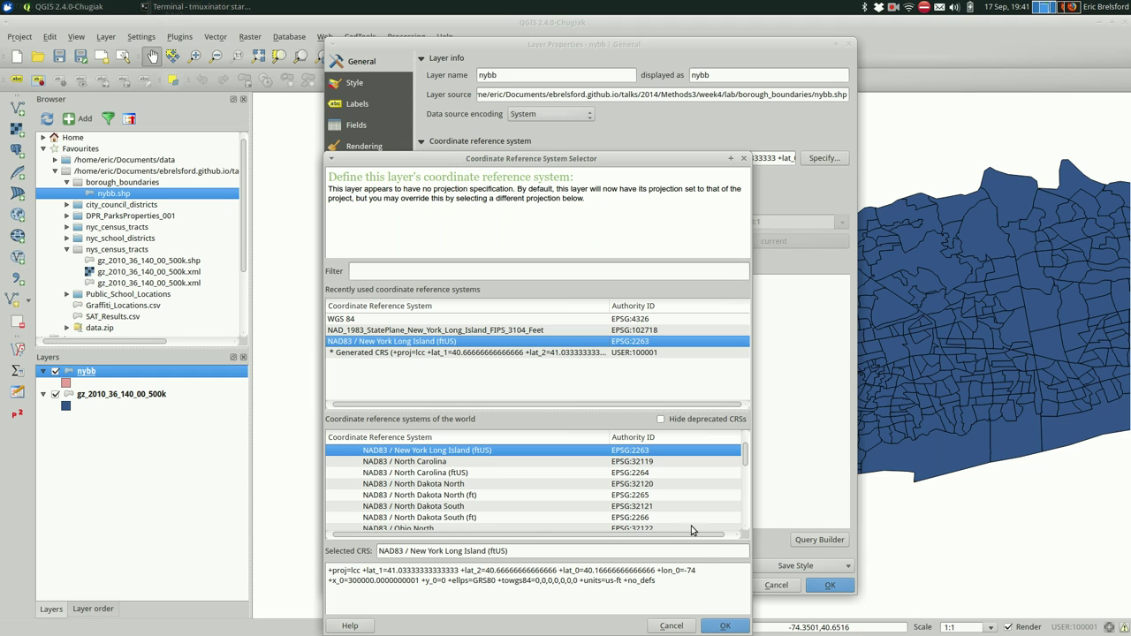
pyautogui.click(720, 626)
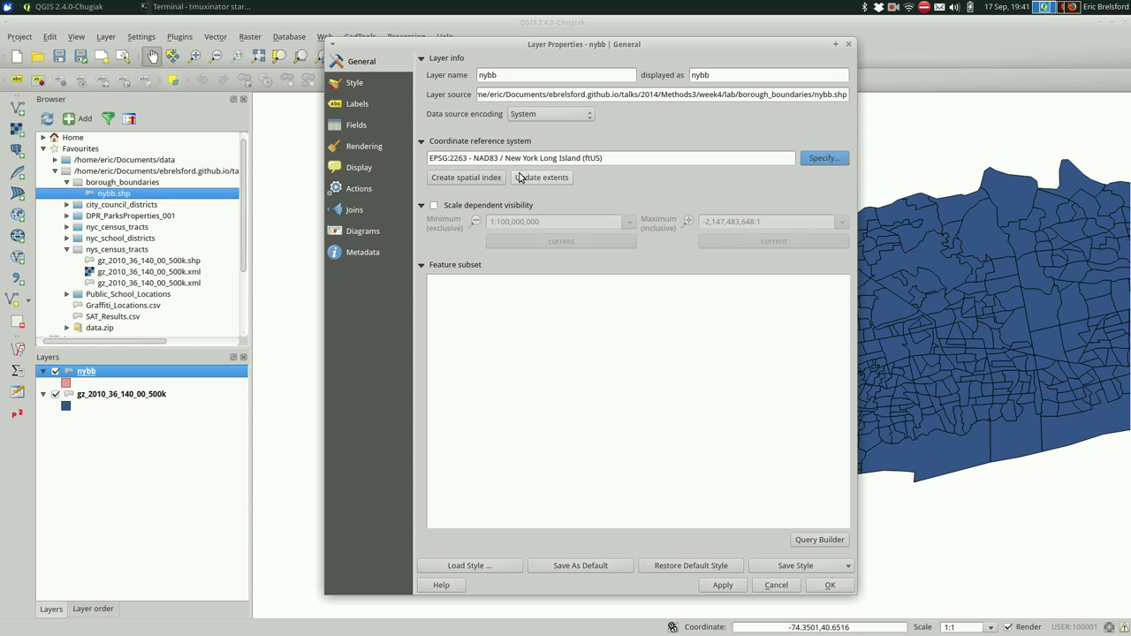
pyautogui.click(828, 585)
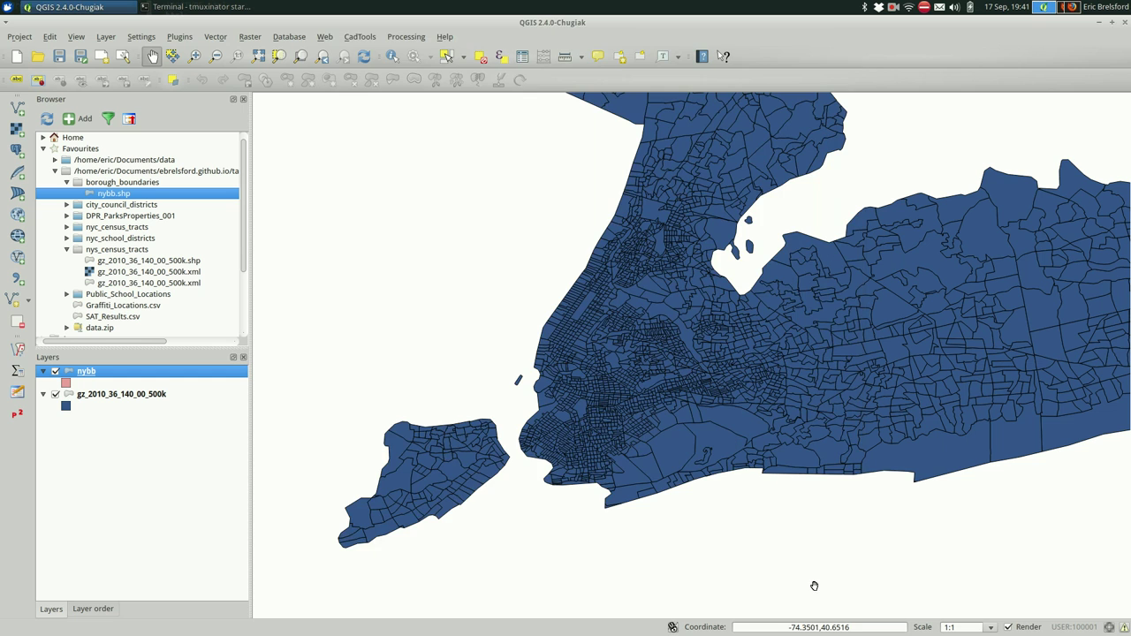
pyautogui.rightClick(111, 372)
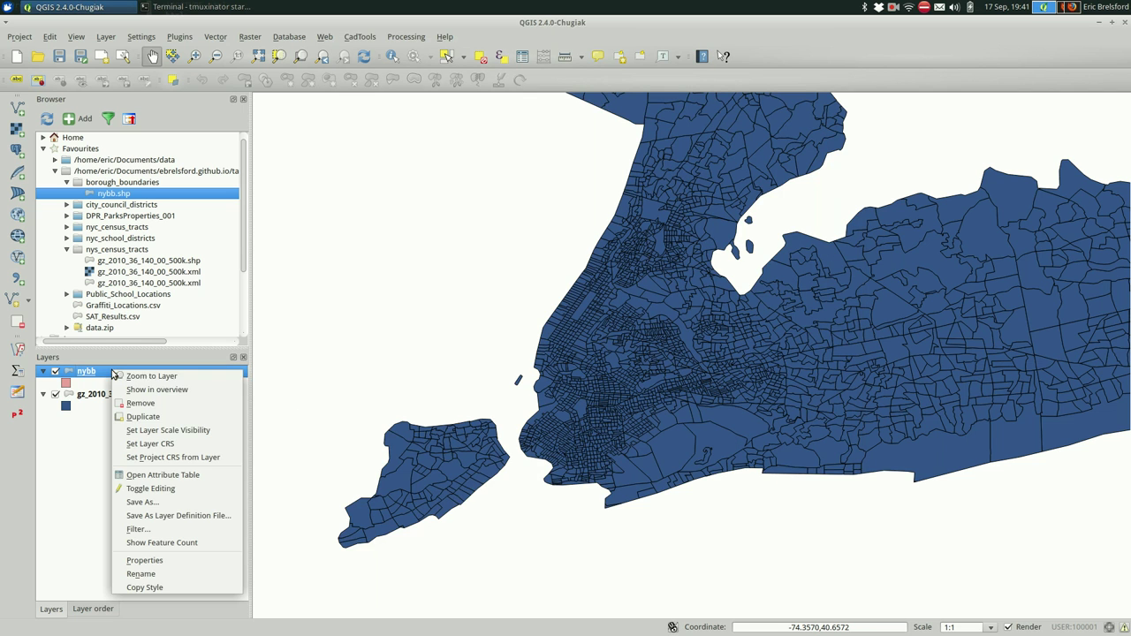
pyautogui.click(126, 380)
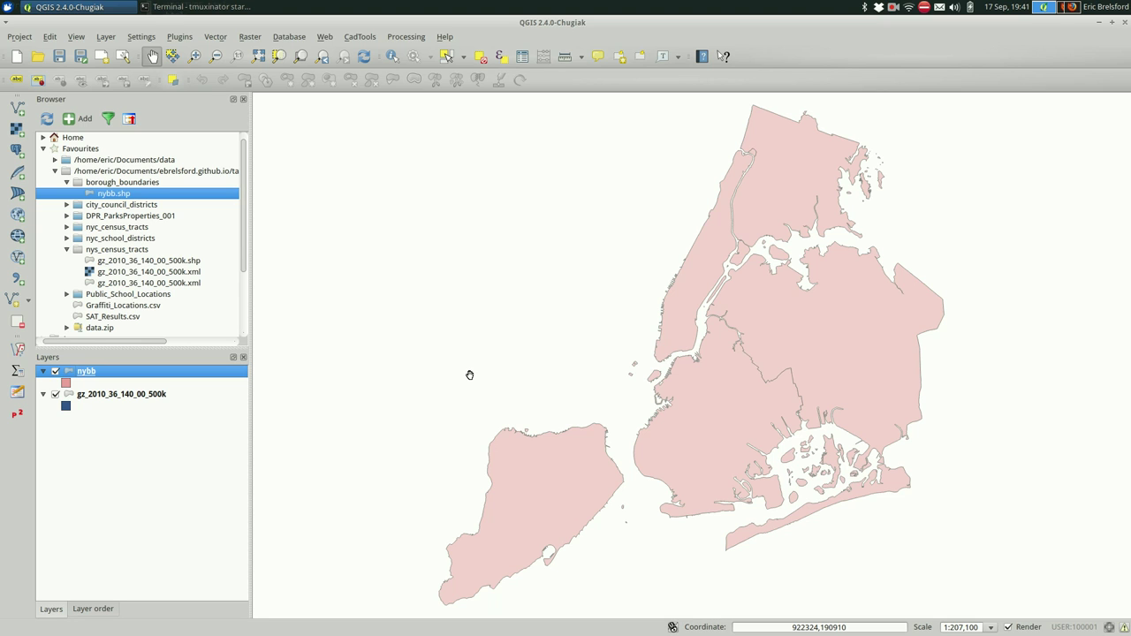
pyautogui.click(103, 399)
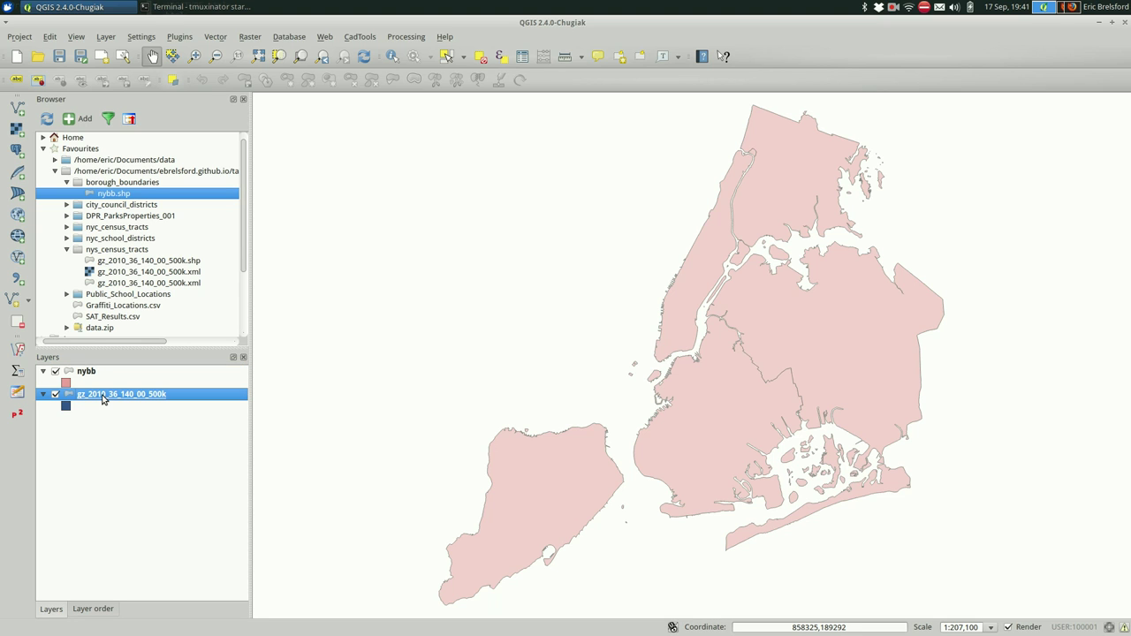
pyautogui.doubleClick(104, 399)
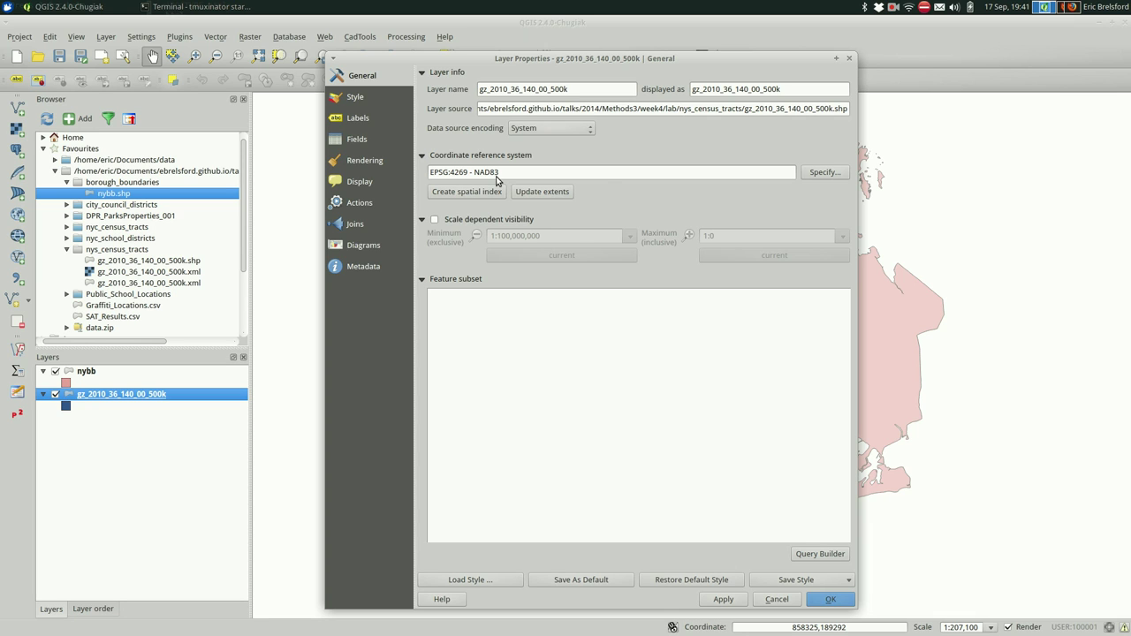
pyautogui.click(820, 173)
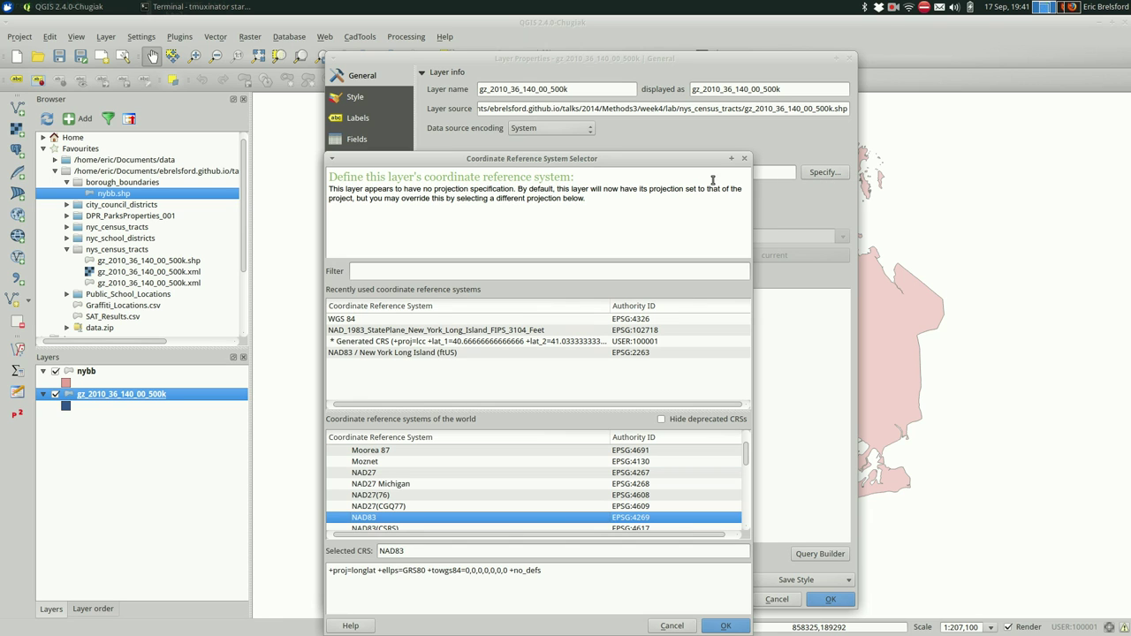
pyautogui.moveTo(570, 158); pyautogui.dragTo(512, 104)
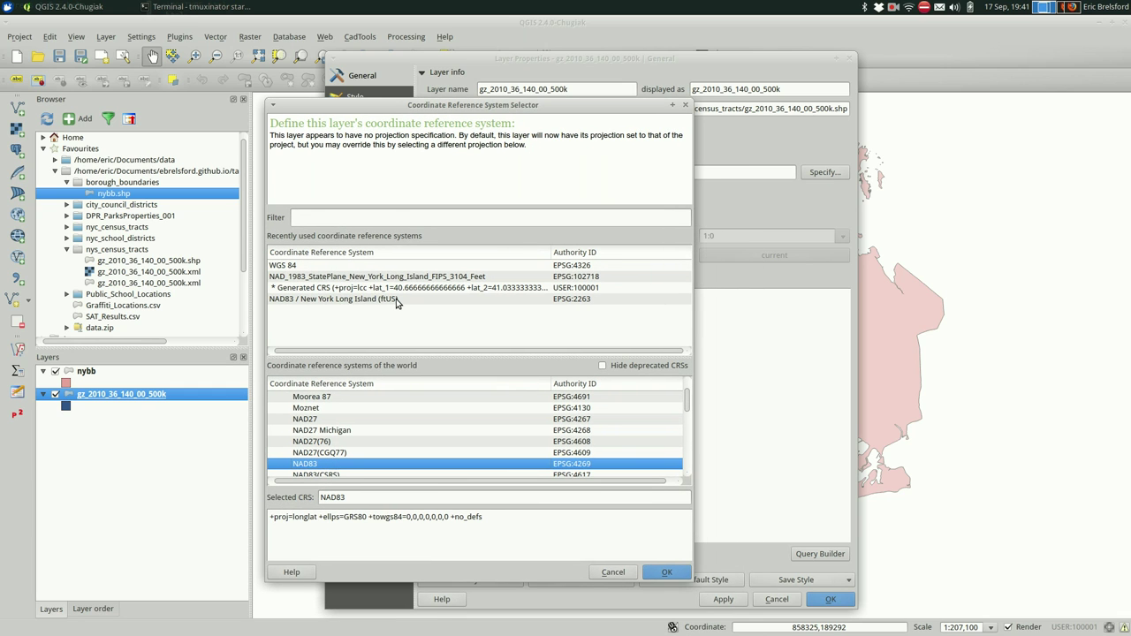
pyautogui.click(623, 572)
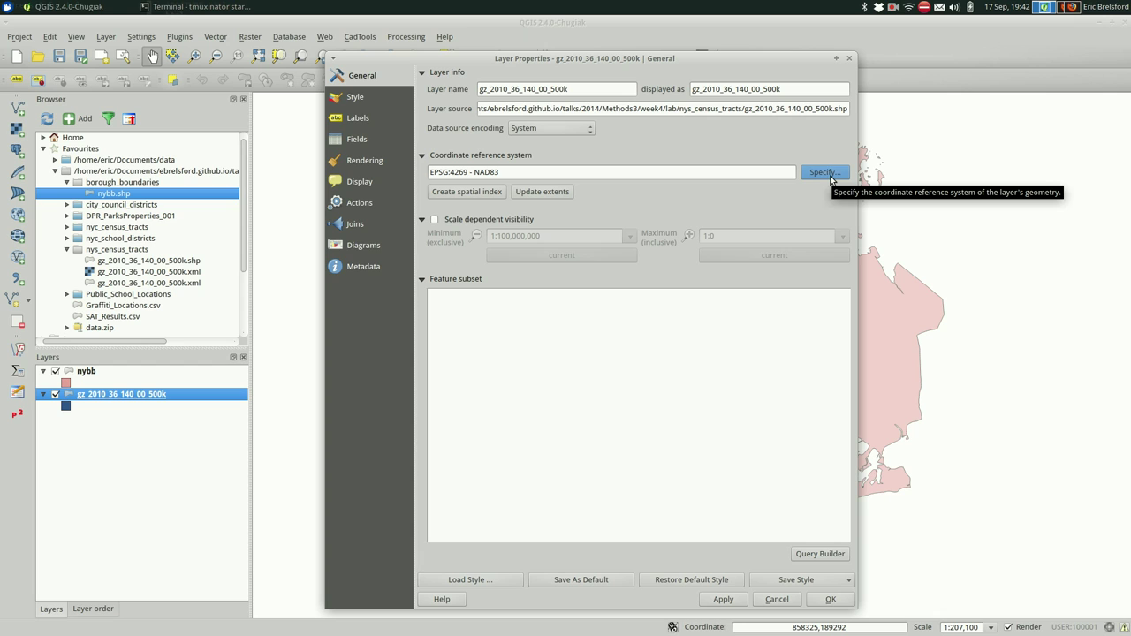
pyautogui.click(831, 601)
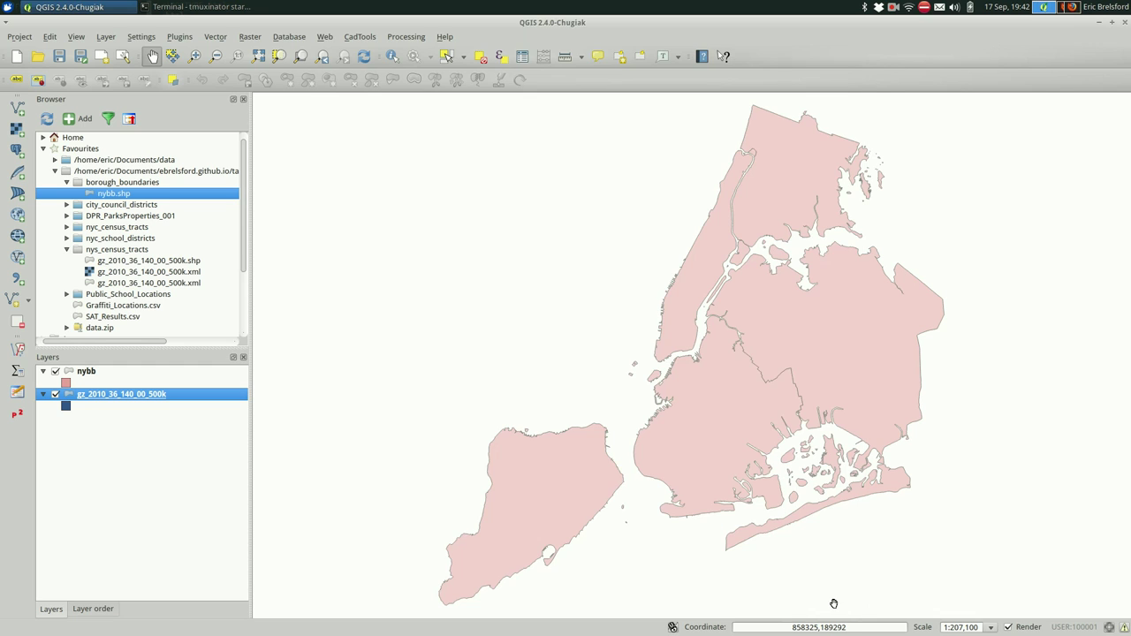
# Step: Save the tracts layer as test/nys_census_tracts_2263.shp, replacing the existing file
pyautogui.rightClick(99, 391)
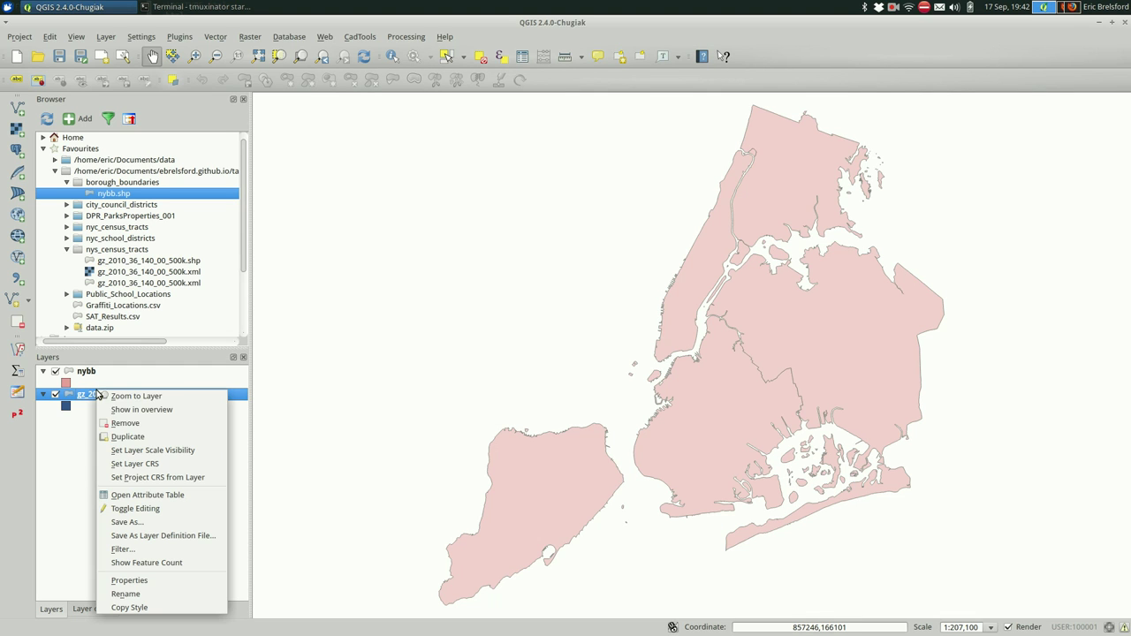
pyautogui.click(158, 523)
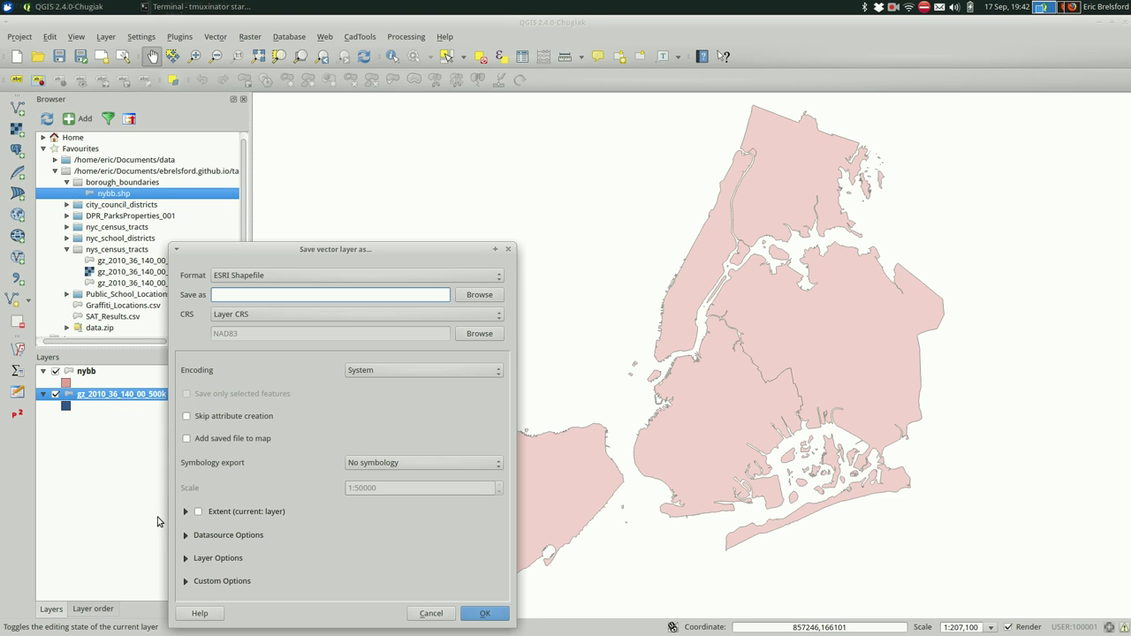
pyautogui.click(470, 295)
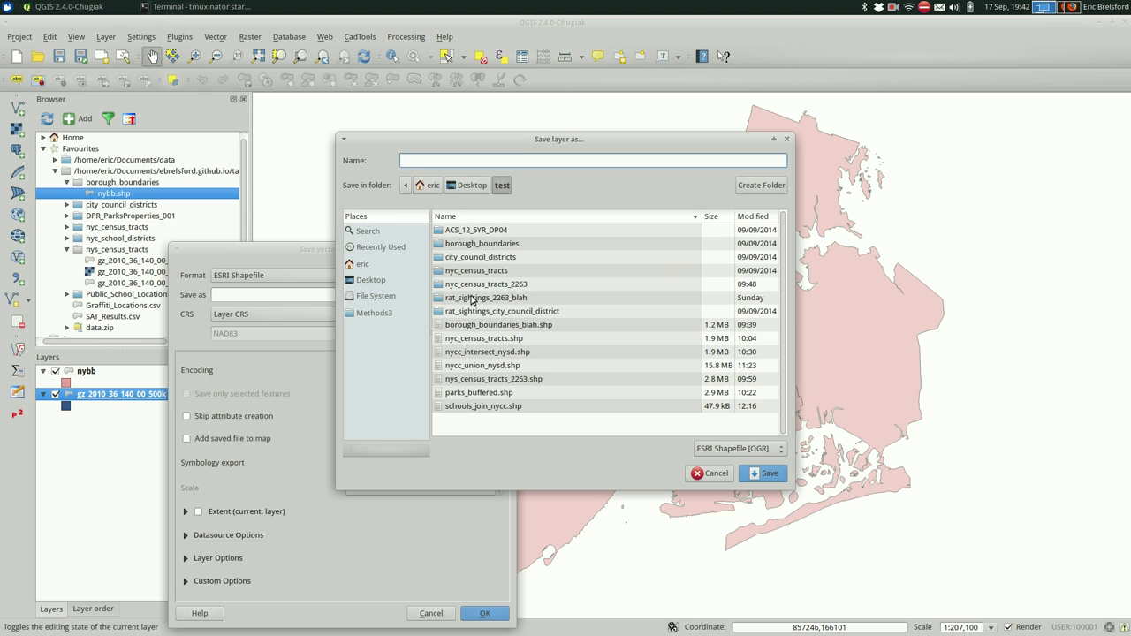
pyautogui.write('ny')
pyautogui.press('BackSpace')
pyautogui.press('BackSpace')
pyautogui.click(493, 382)
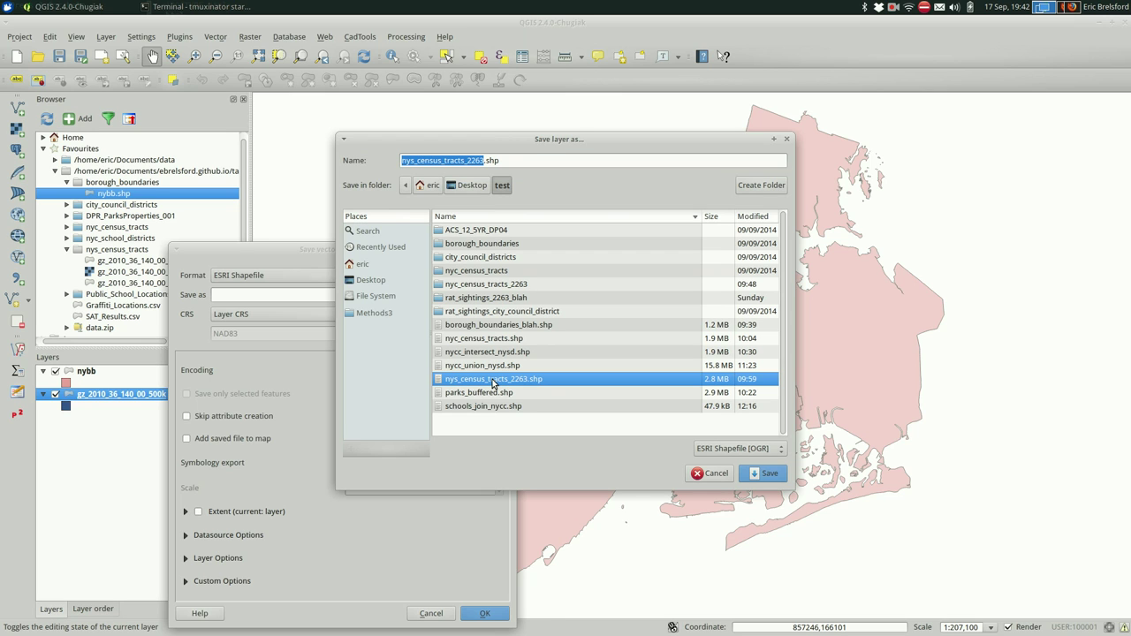
pyautogui.click(471, 161)
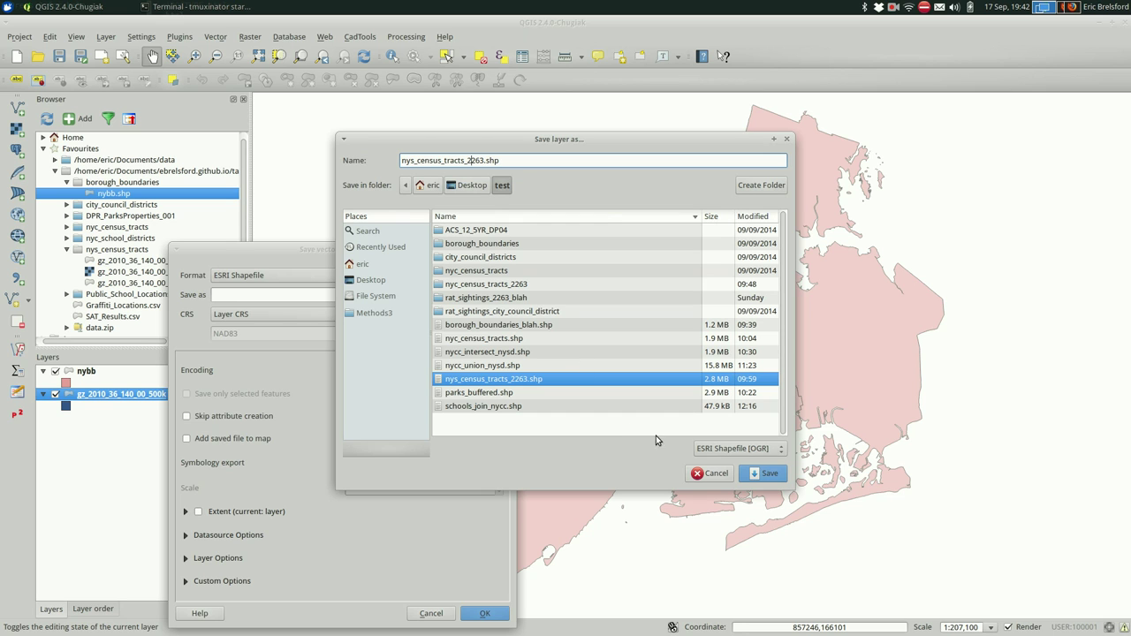
pyautogui.click(750, 475)
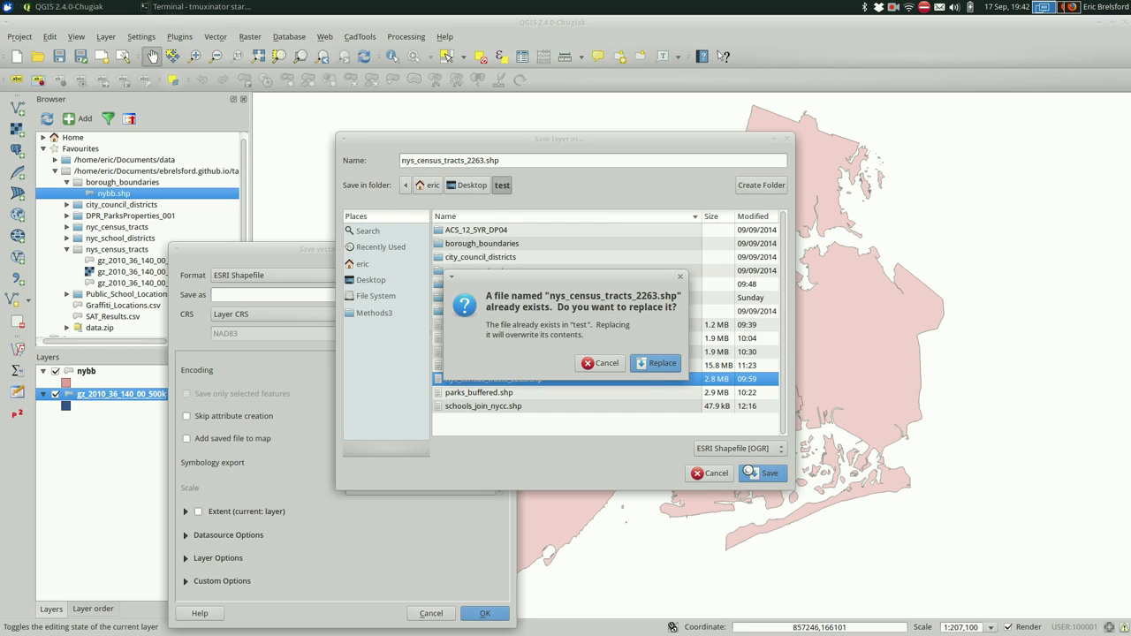
pyautogui.click(641, 361)
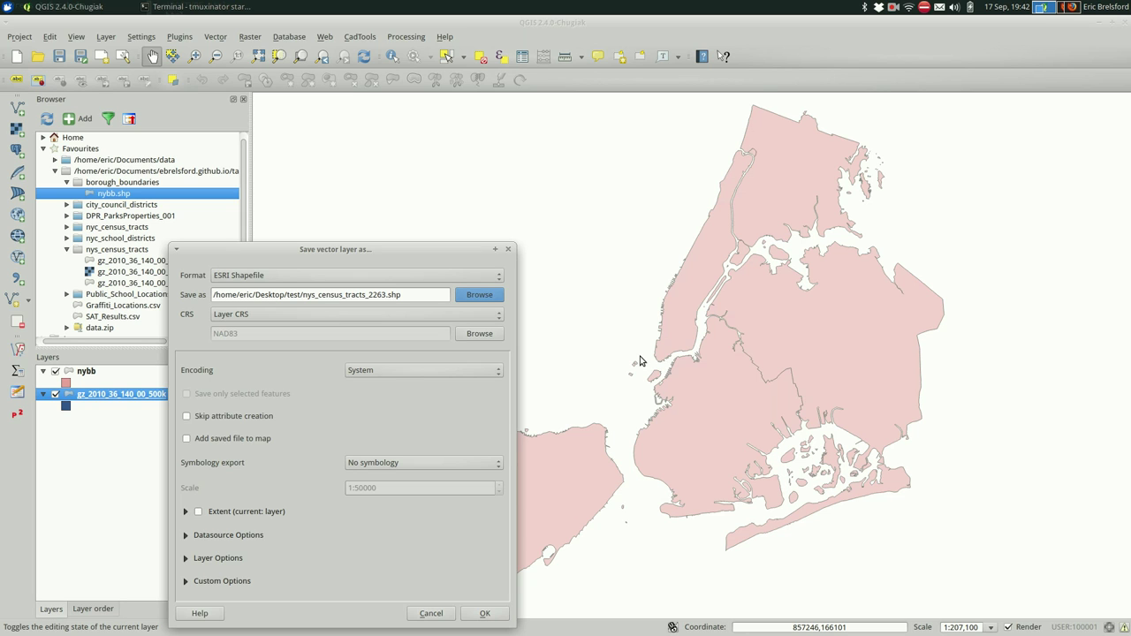
# Step: Export with selected CRS EPSG:2263 NAD83 / New York Long Island (ftUS), adding the file to the map
pyautogui.click(366, 314)
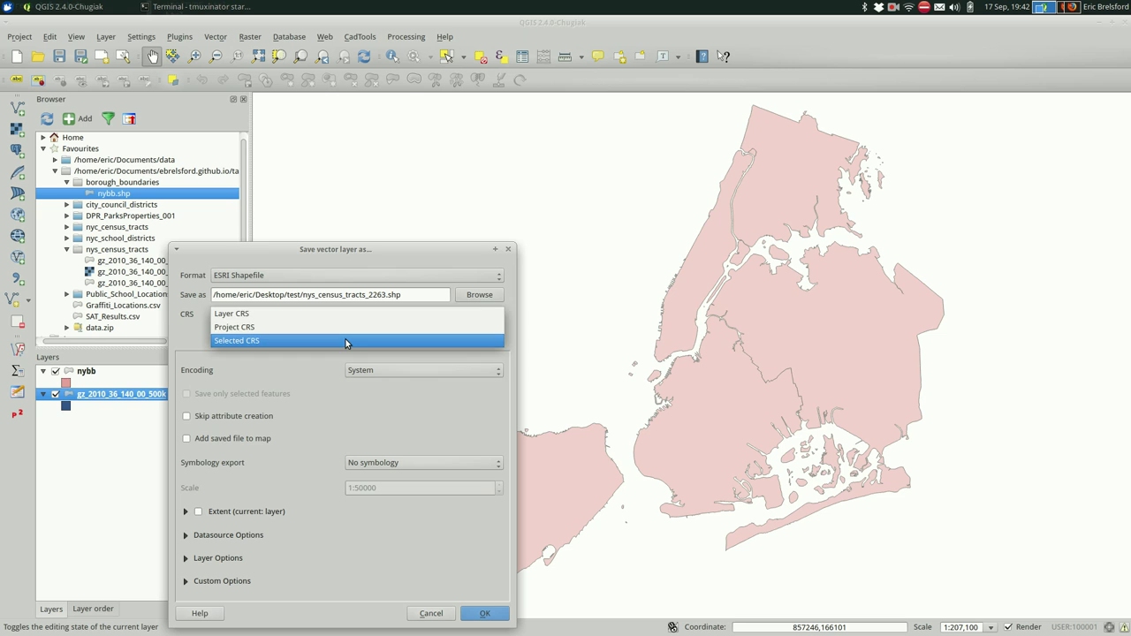
pyautogui.click(346, 341)
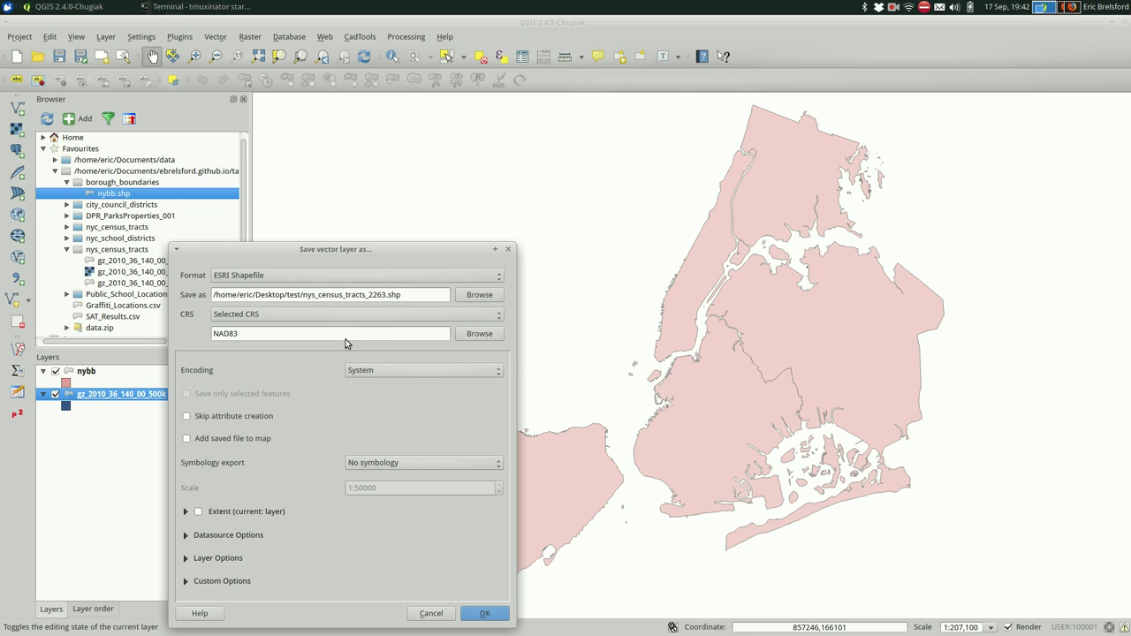
pyautogui.click(471, 336)
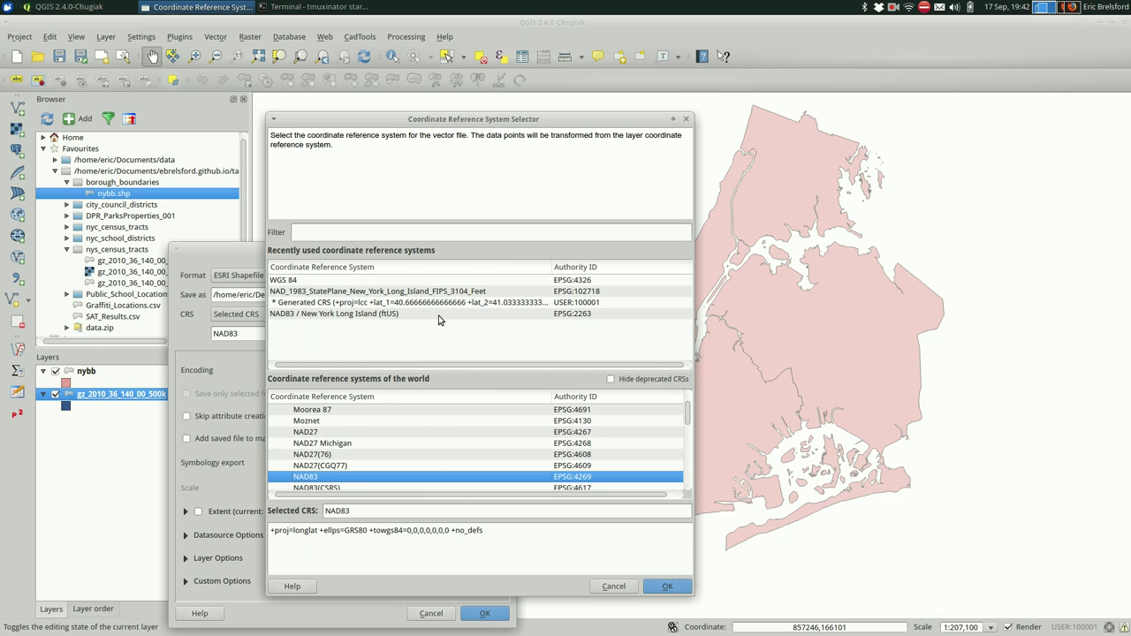
pyautogui.click(438, 315)
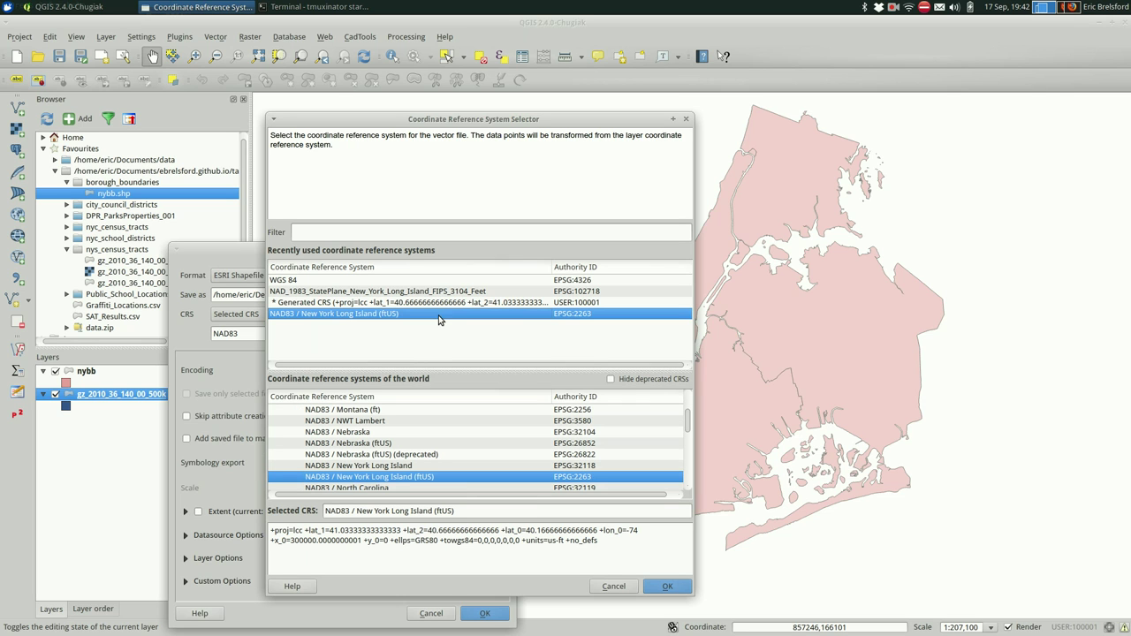
pyautogui.click(434, 230)
pyautogui.write('2263')
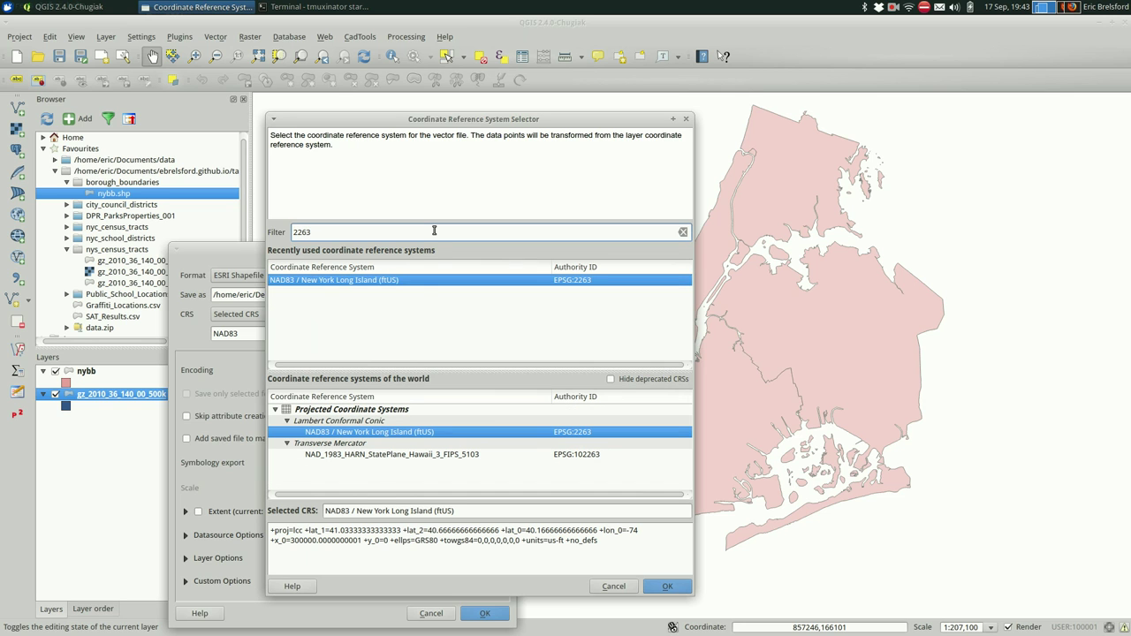
pyautogui.doubleClick(420, 285)
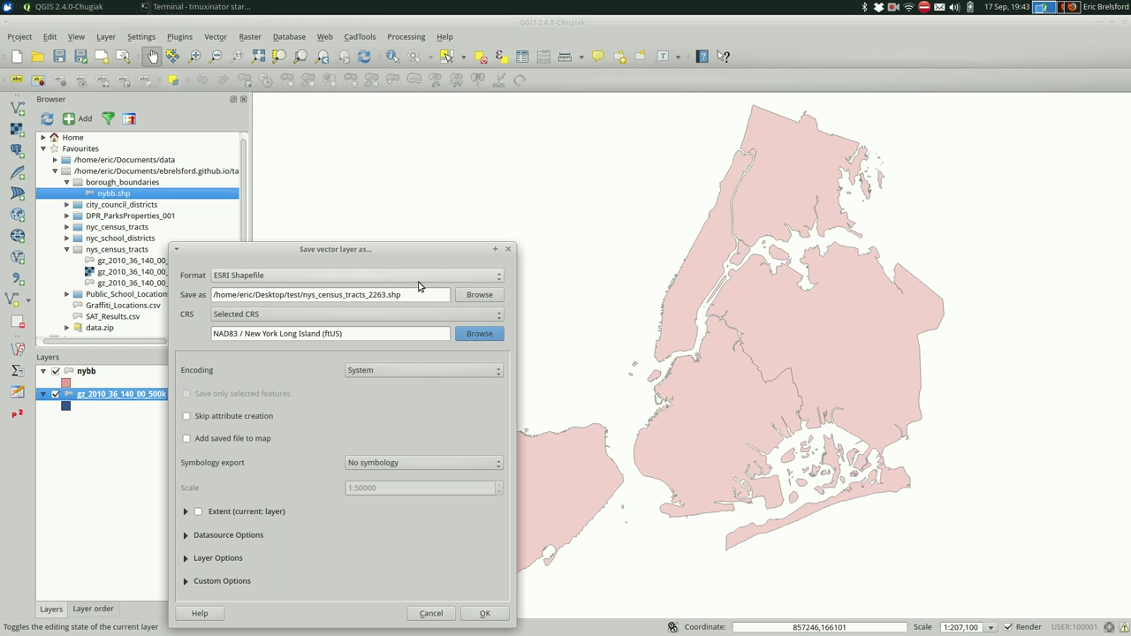
pyautogui.click(229, 439)
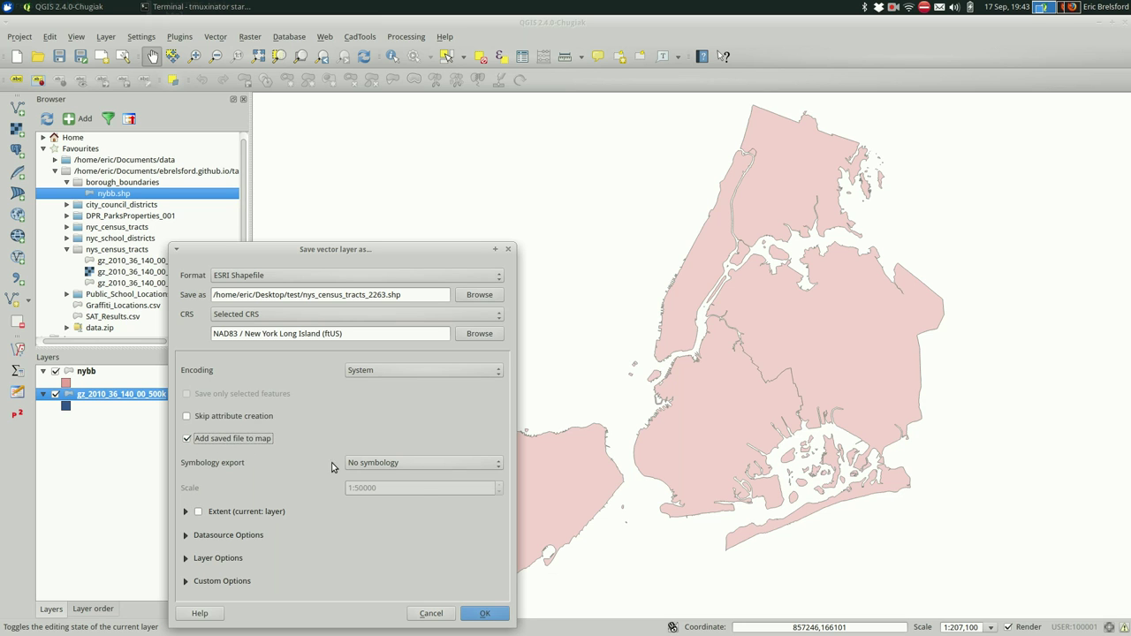
pyautogui.click(492, 619)
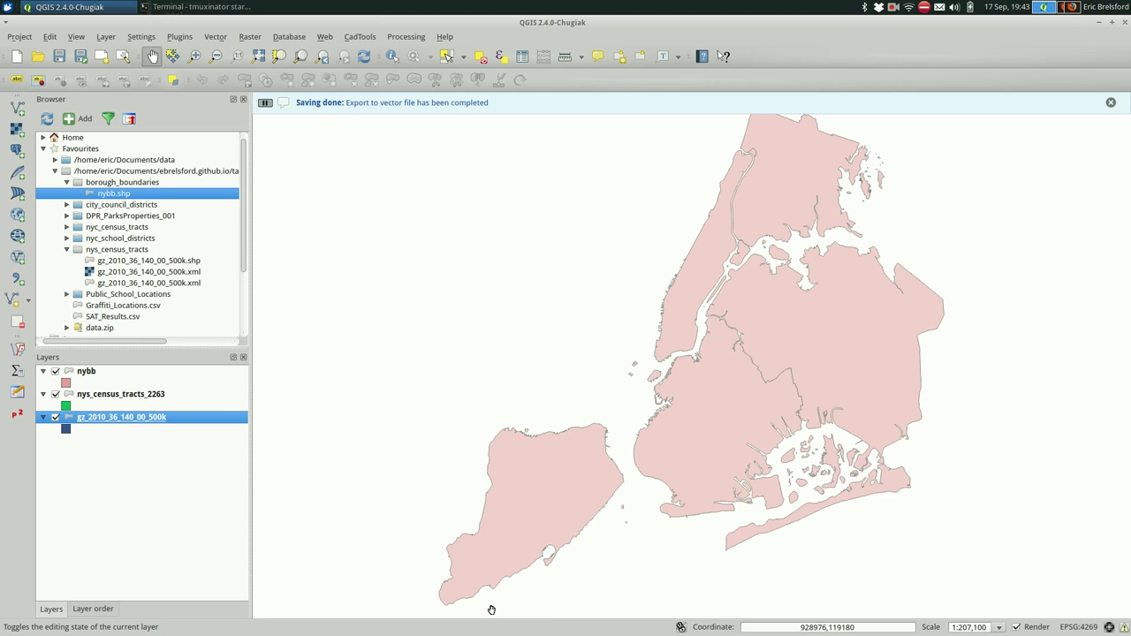
# Step: Zoom to nys_census_tracts_2263 and pan across NYC to compare it with nybb
pyautogui.scroll(-1, 495, 440)
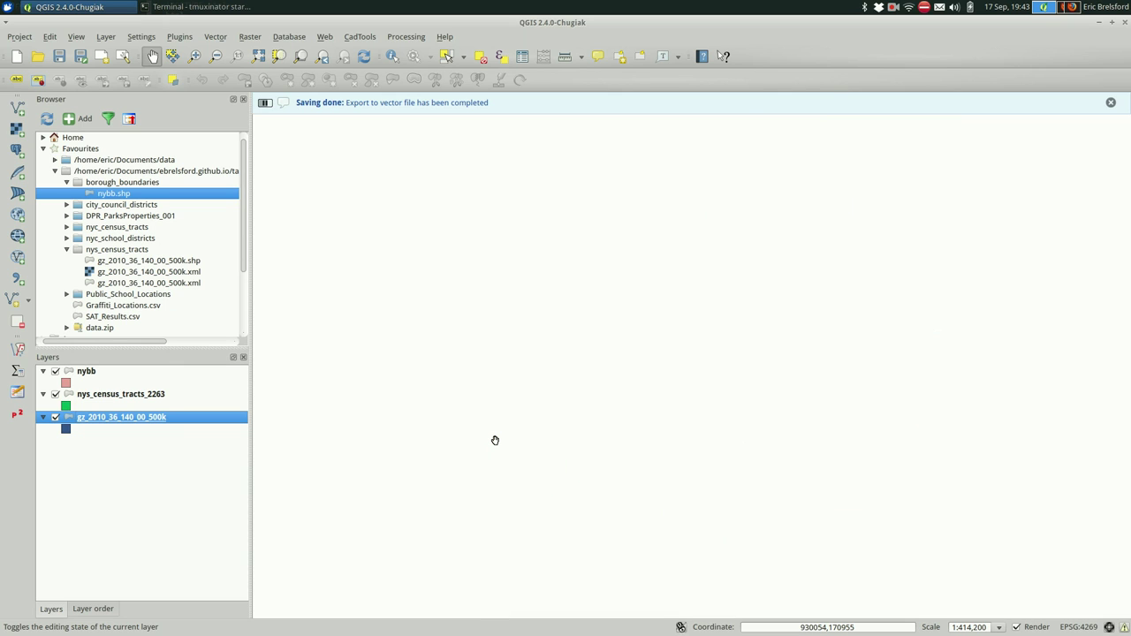
pyautogui.scroll(1, 495, 440)
pyautogui.click(106, 394)
pyautogui.rightClick(106, 394)
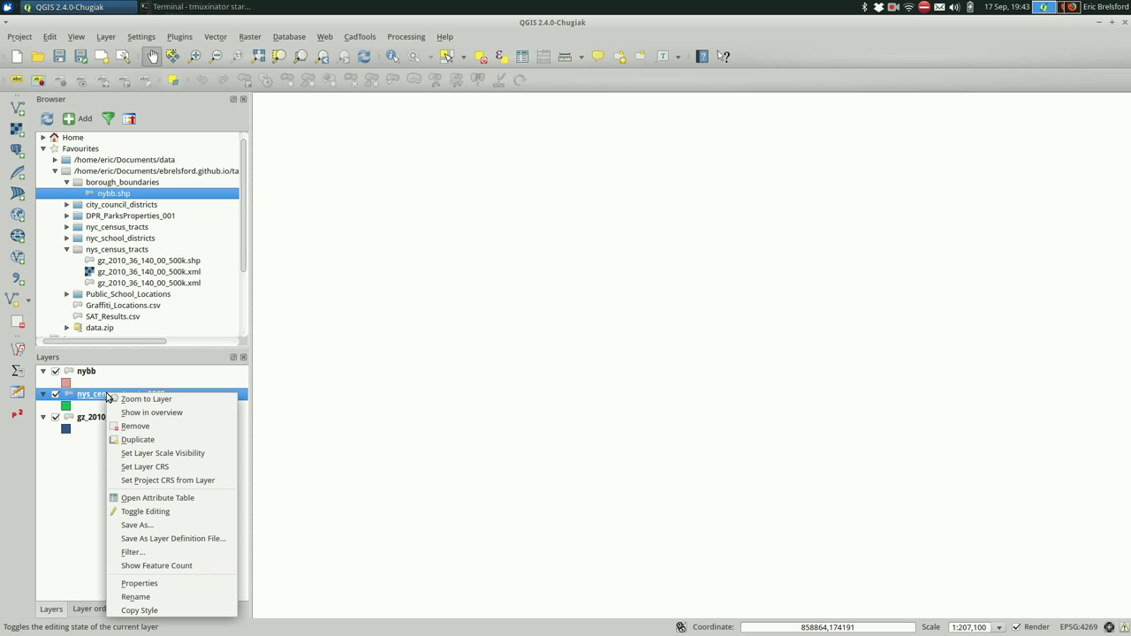
pyautogui.click(117, 400)
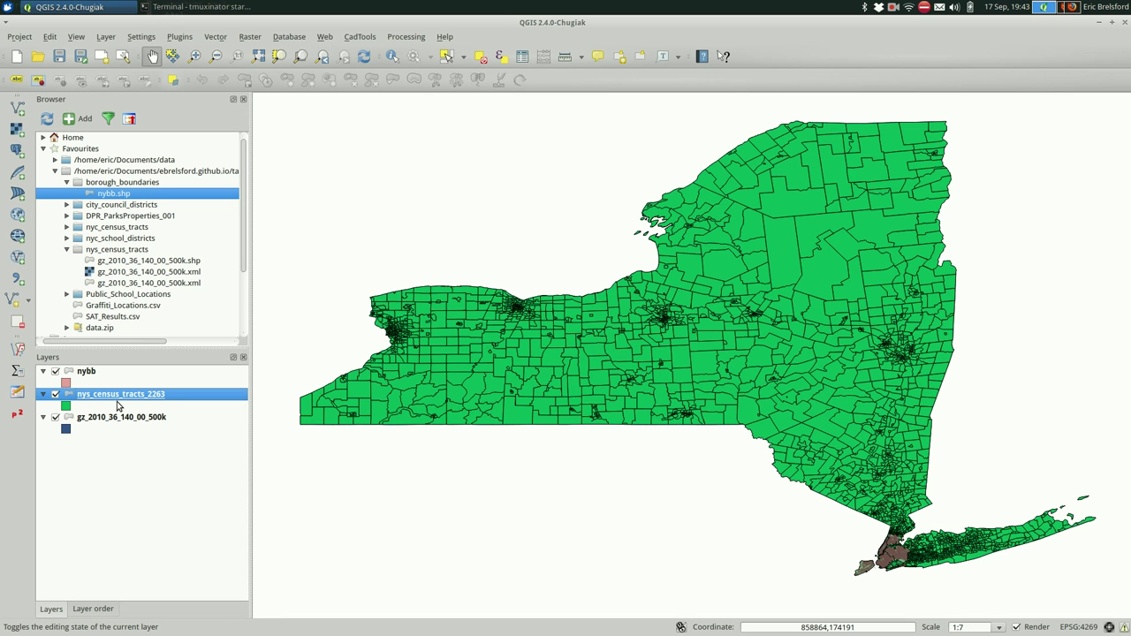
pyautogui.scroll(3, 870, 568)
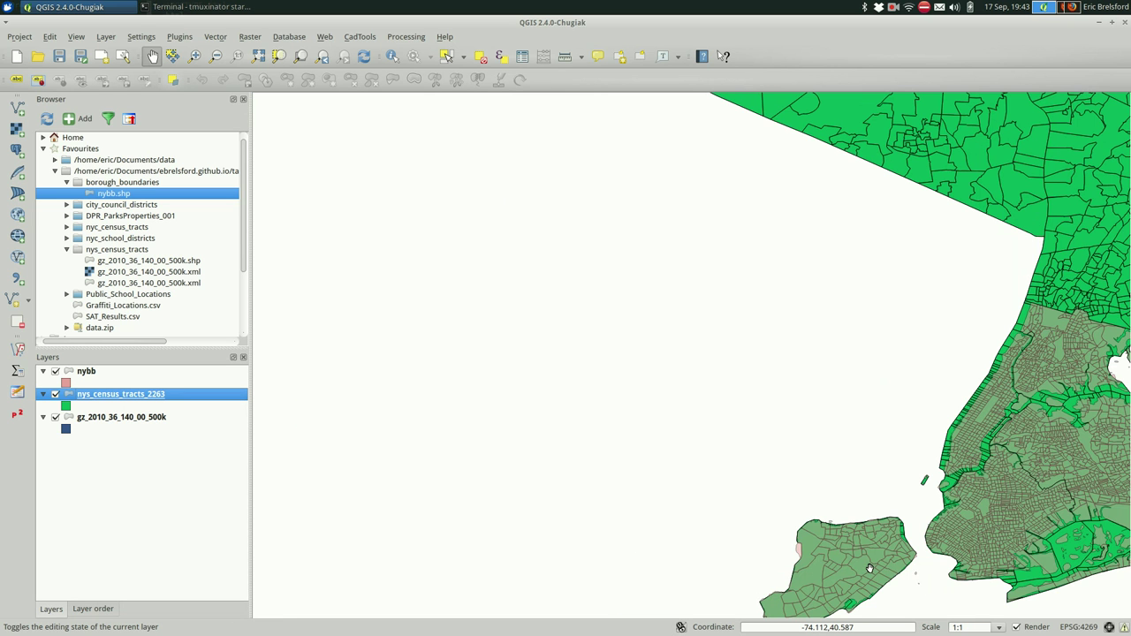
pyautogui.moveTo(953, 592); pyautogui.dragTo(605, 477)
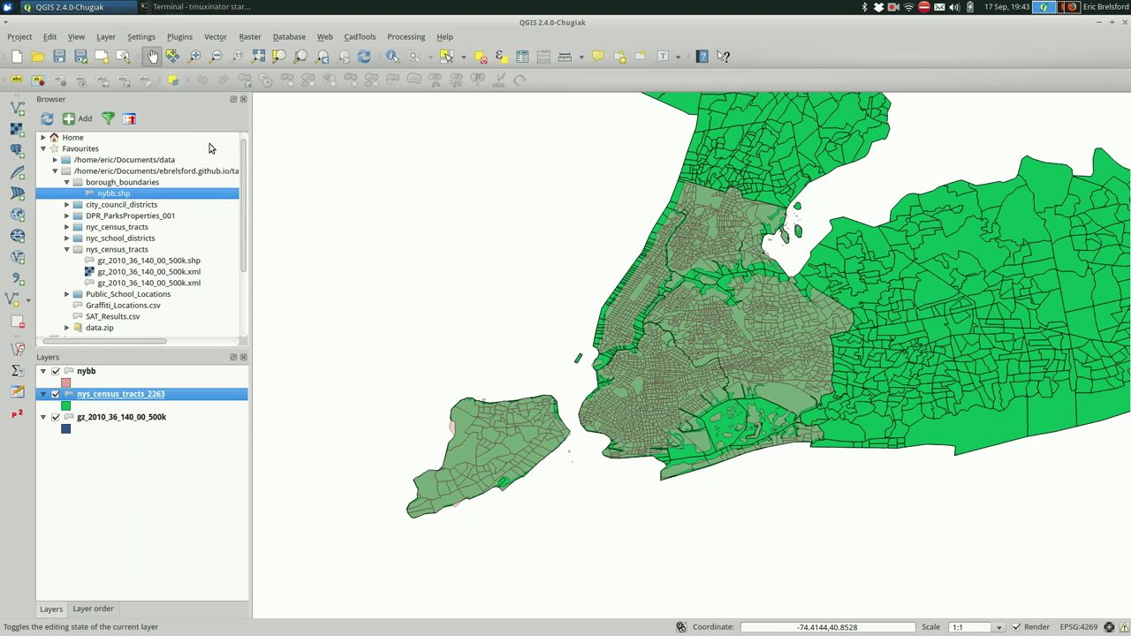
# Step: Disable on-the-fly CRS transformation with the project kept on EPSG:2263 NAD83 / New York Long Island
pyautogui.click(1110, 628)
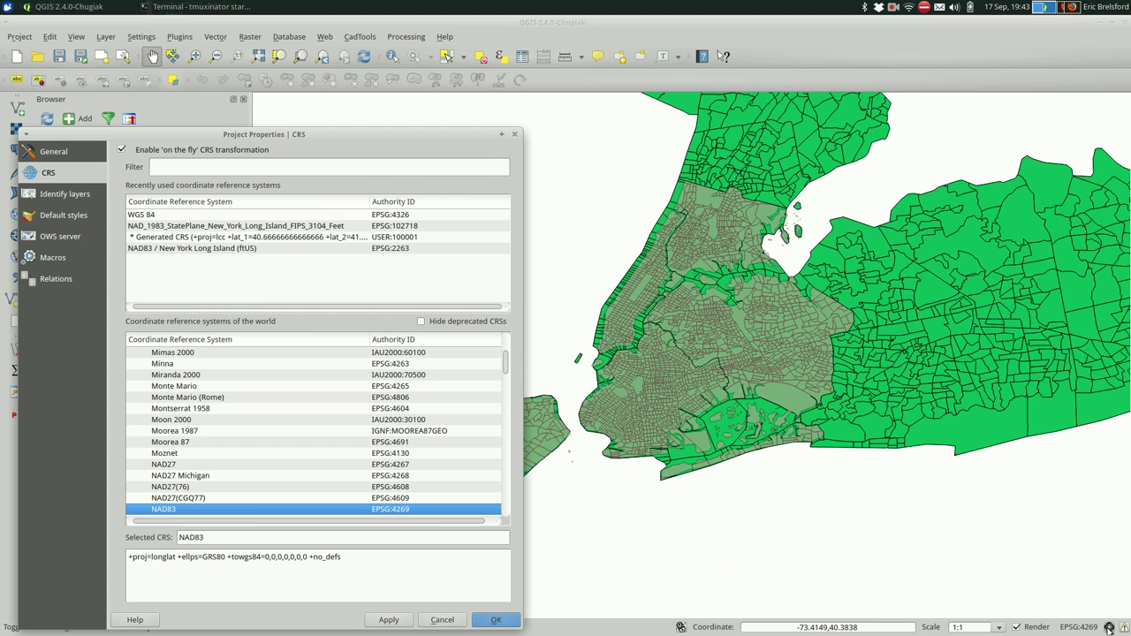
pyautogui.click(154, 152)
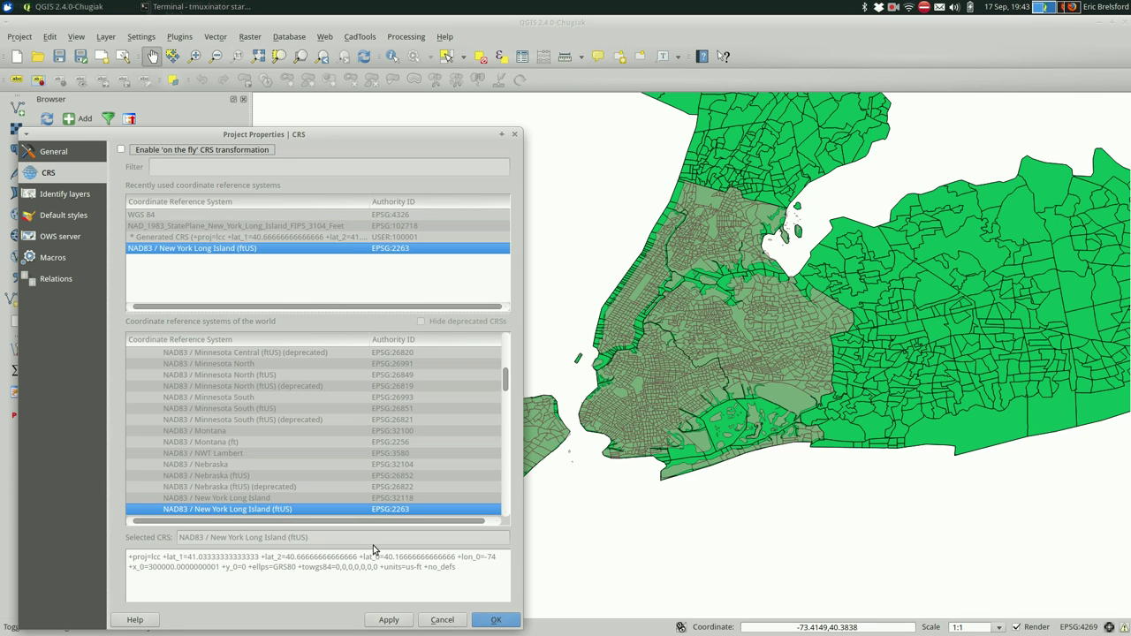
pyautogui.click(378, 622)
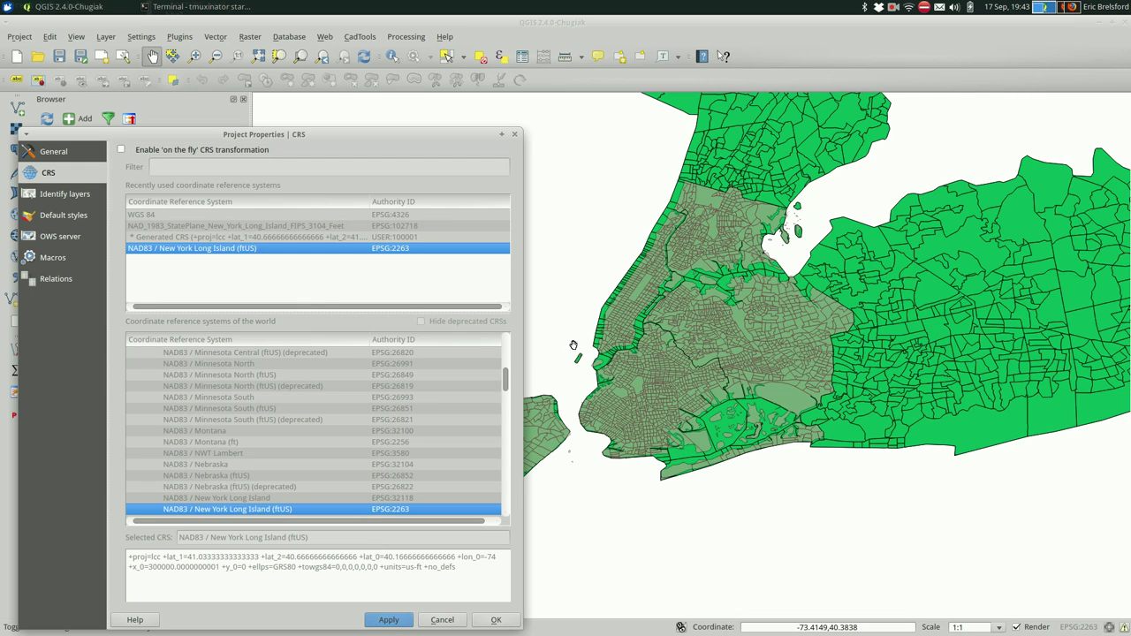
pyautogui.click(433, 623)
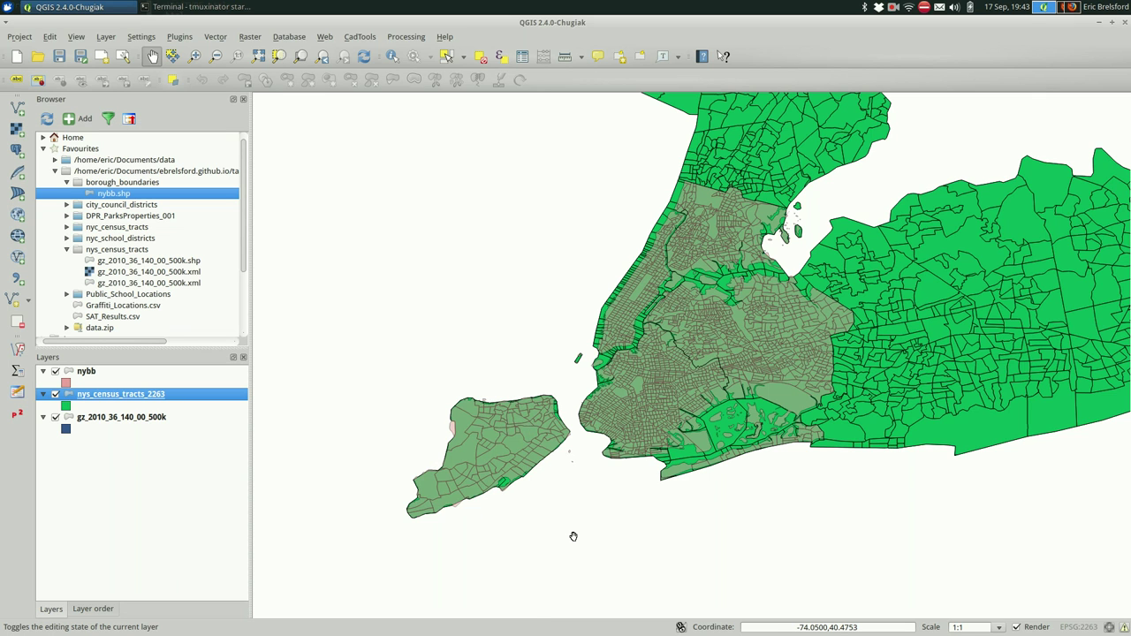
# Step: Delete the gz_2010_36_140_00_500k layer and zoom to check tracts still align with boroughs
pyautogui.click(98, 422)
pyautogui.hotkey('ctrl', 'd')
pyautogui.press('Return')
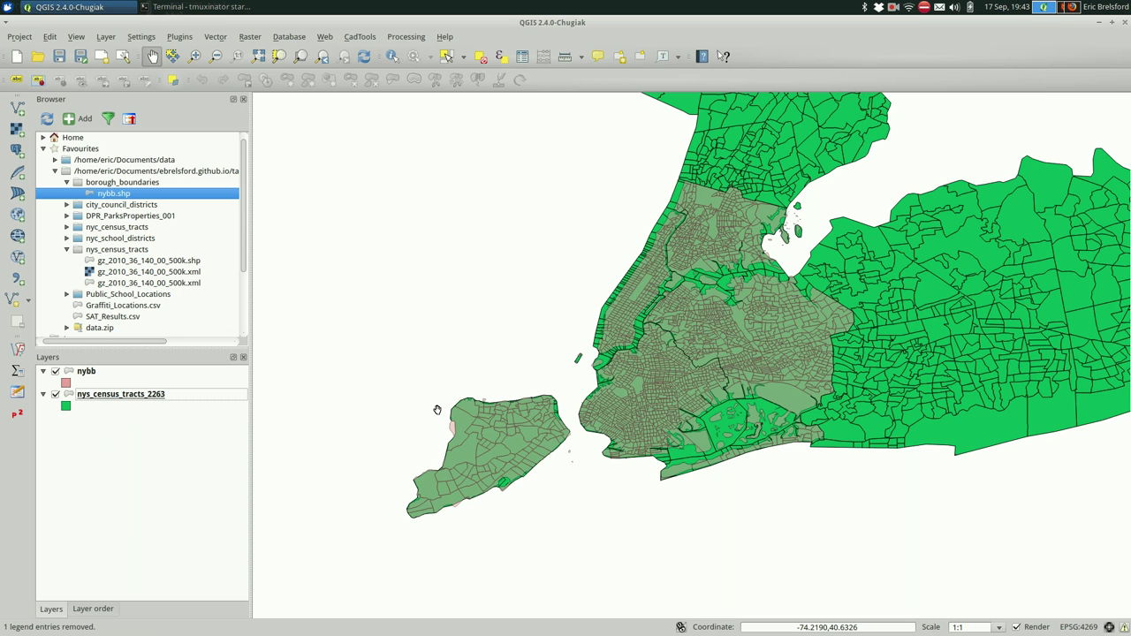
pyautogui.scroll(-1, 493, 368)
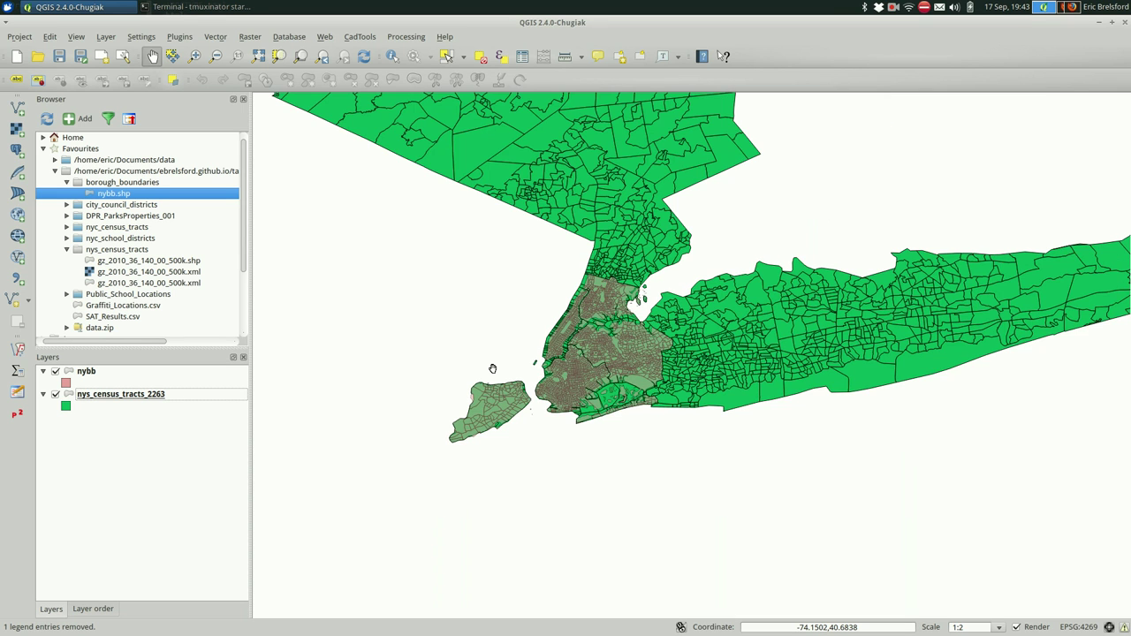
pyautogui.scroll(1, 493, 368)
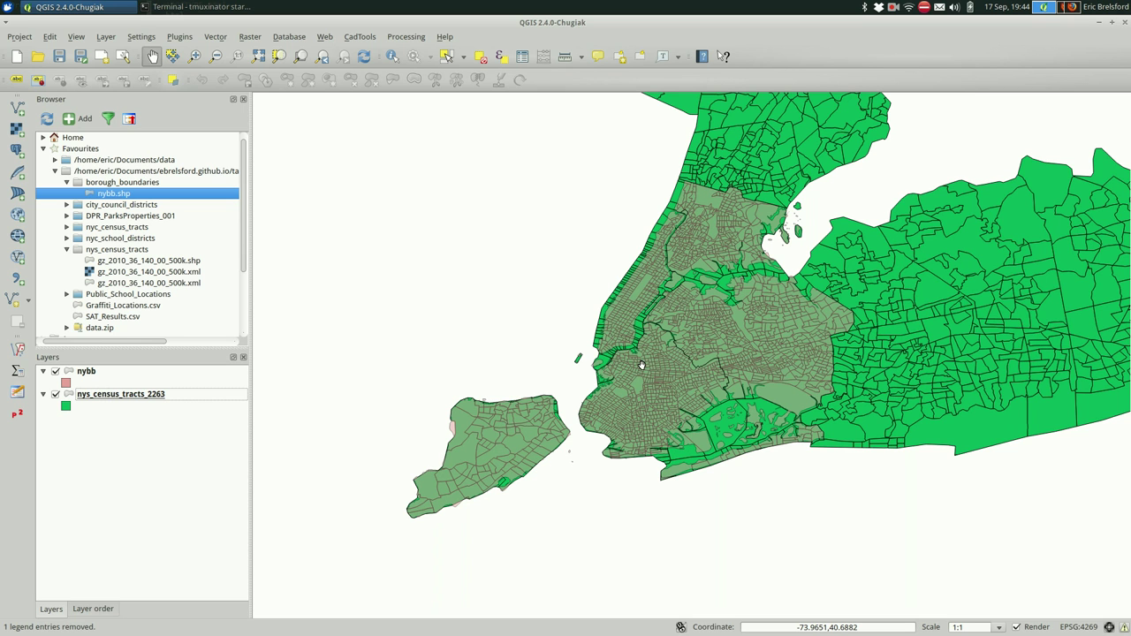
pyautogui.scroll(1, 640, 366)
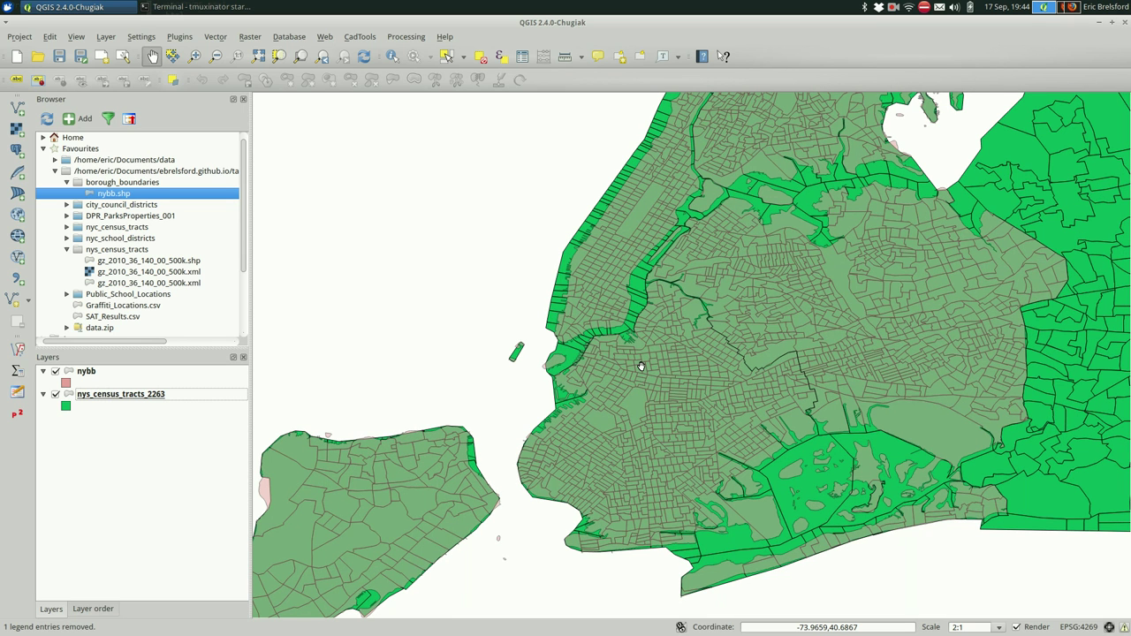
# Step: Open the Clip tool with nys_census_tracts_2263 as input and nybb as the clip layer
pyautogui.click(217, 37)
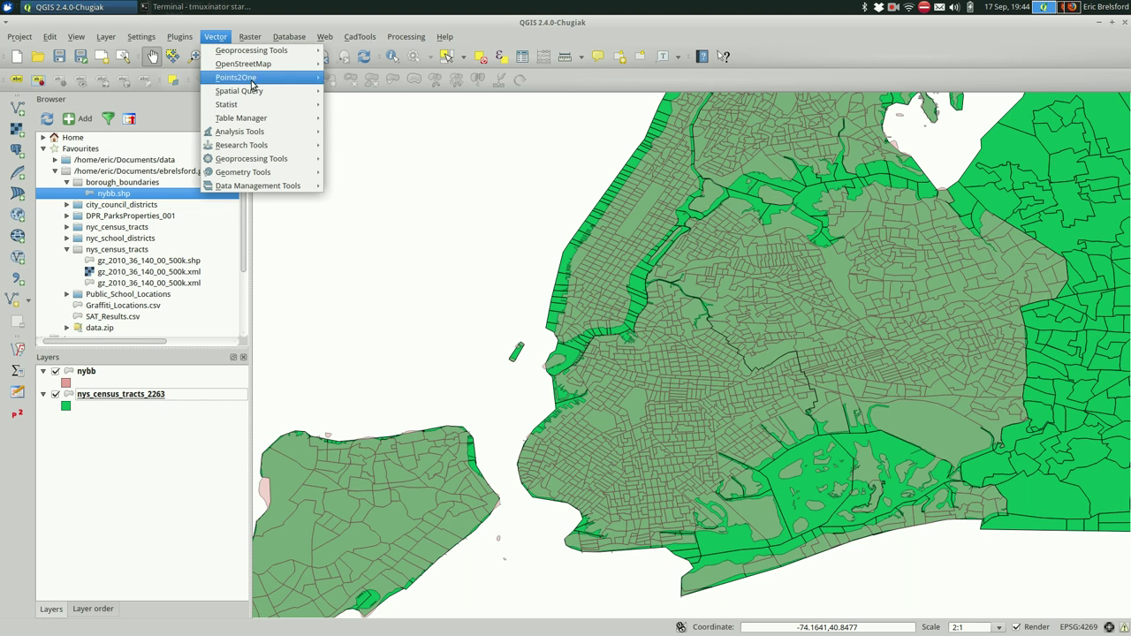
pyautogui.moveTo(292, 159)
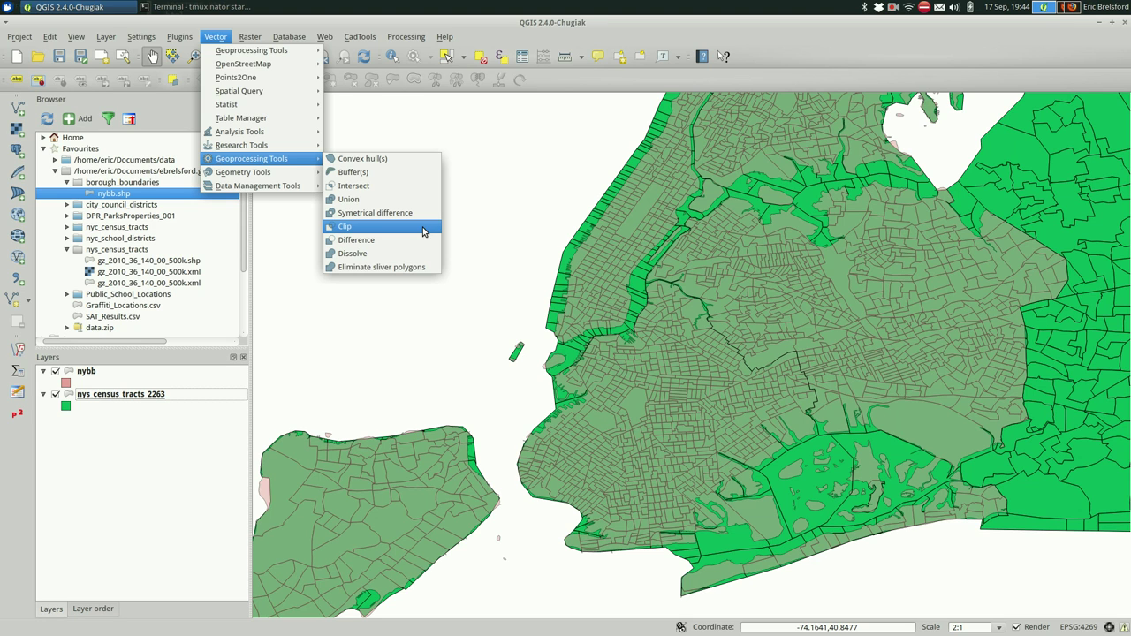
pyautogui.click(423, 231)
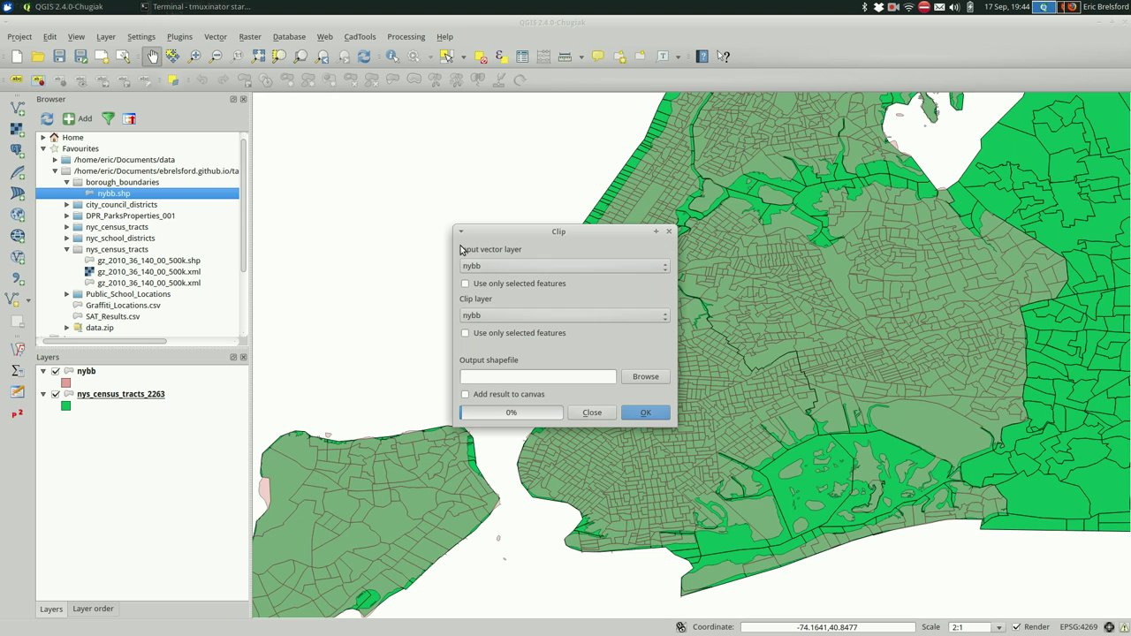
pyautogui.click(502, 267)
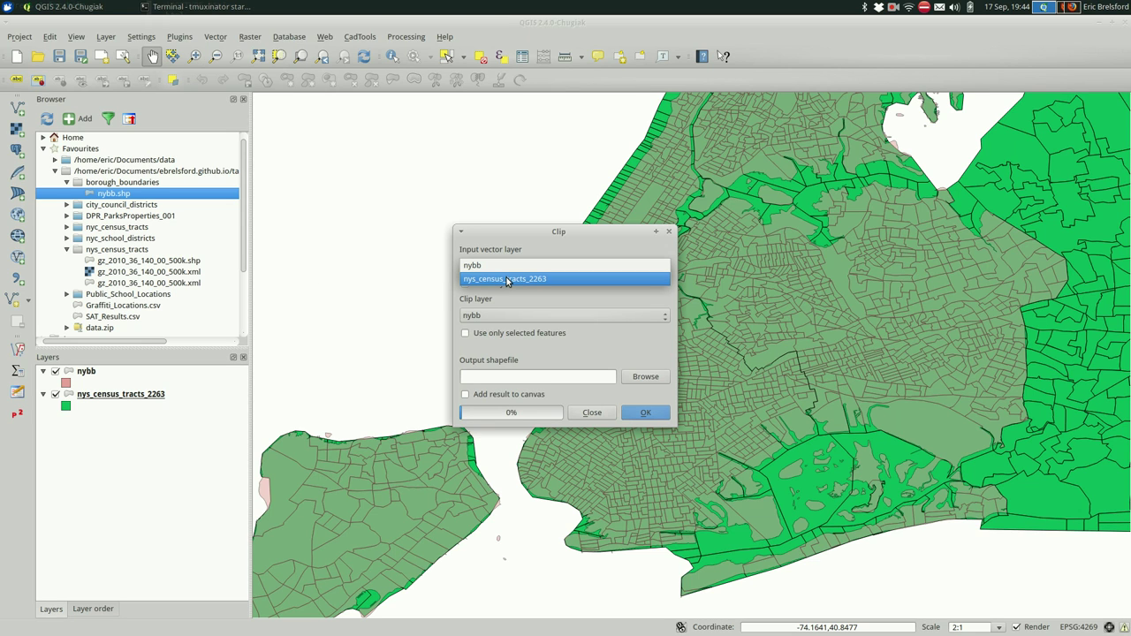
pyautogui.click(562, 281)
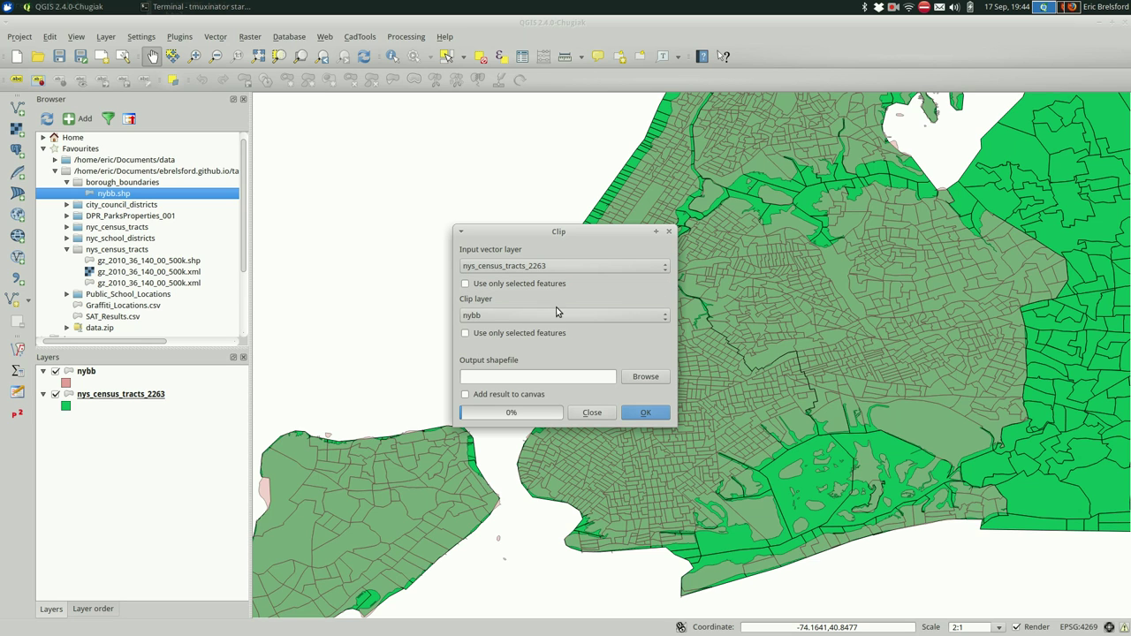
pyautogui.click(557, 316)
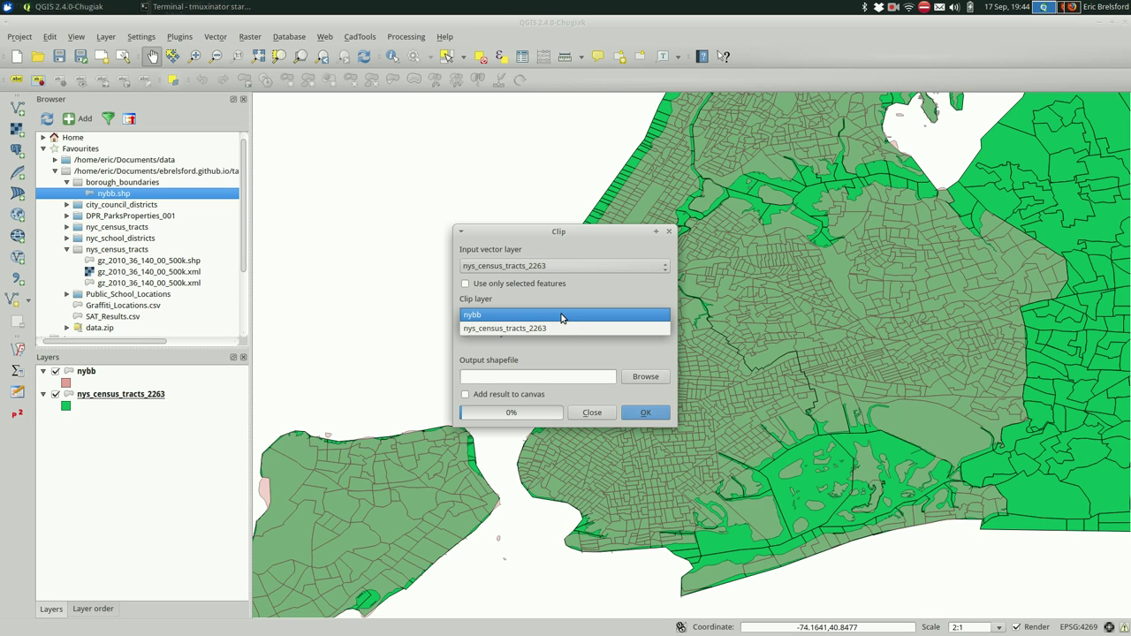
pyautogui.click(566, 315)
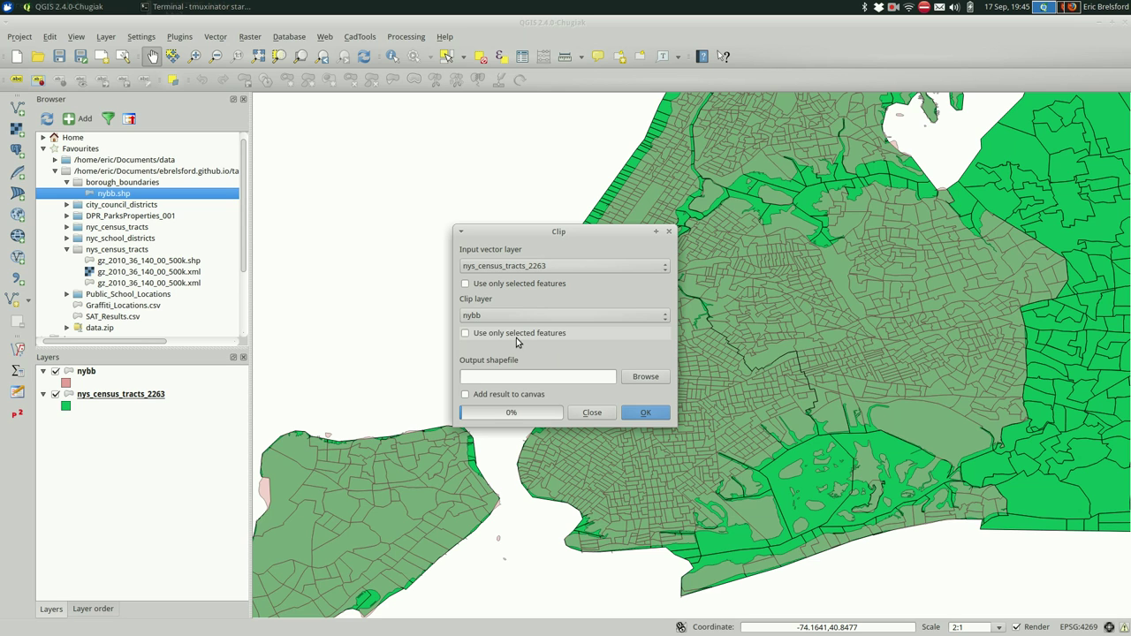
# Step: Set the Clip output file to nyc_census_tracts.shp, confirming the overwrite of the existing file
pyautogui.click(646, 378)
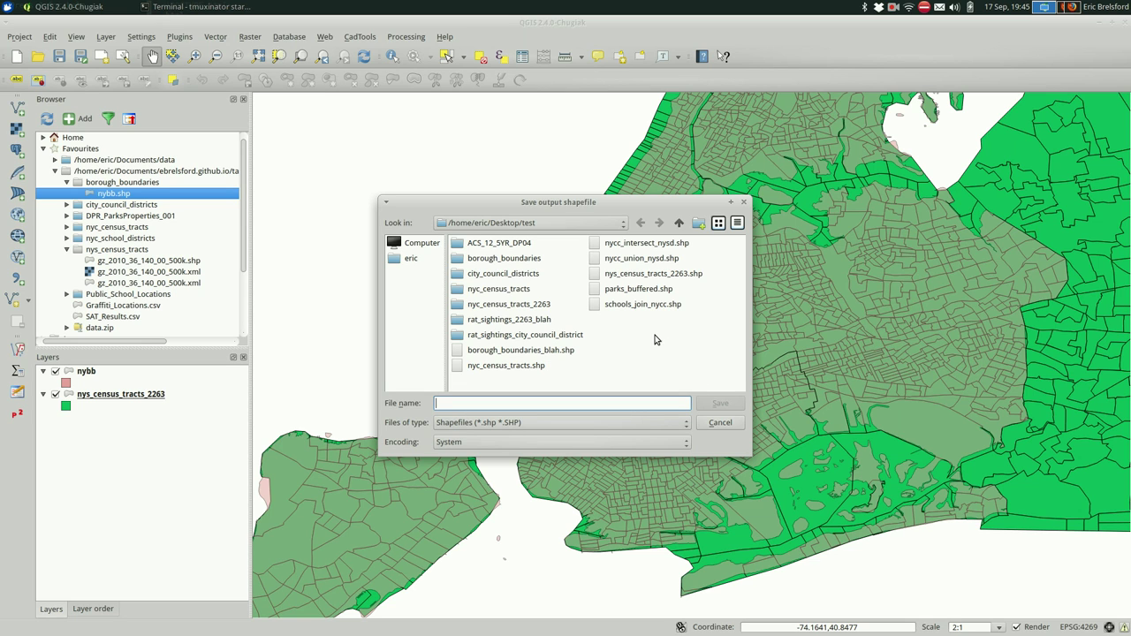
pyautogui.click(496, 369)
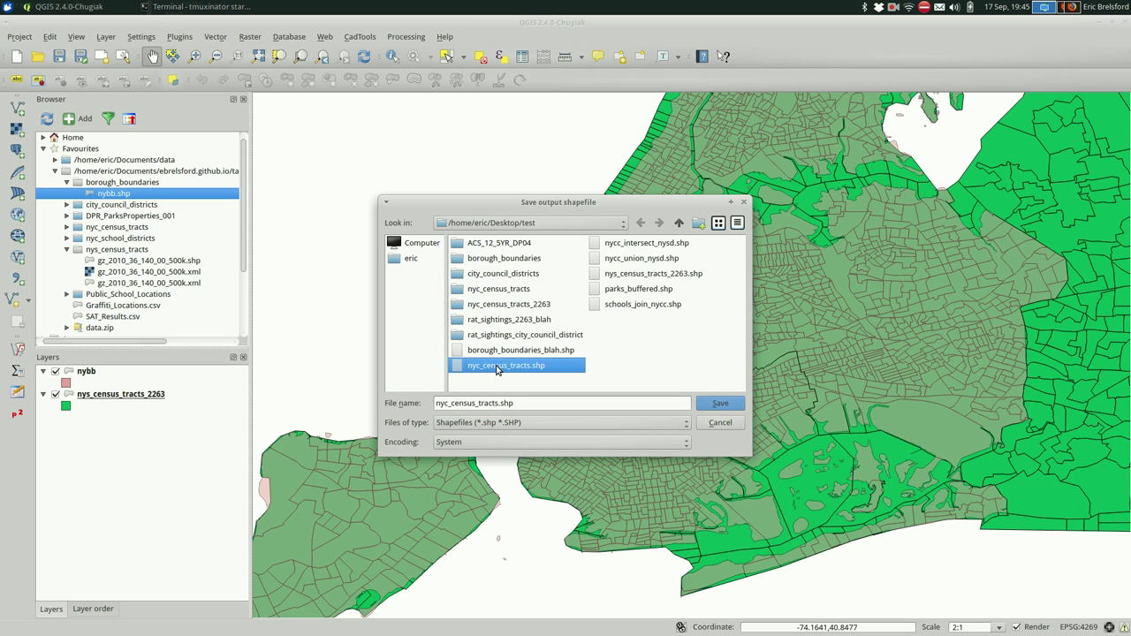
pyautogui.click(721, 403)
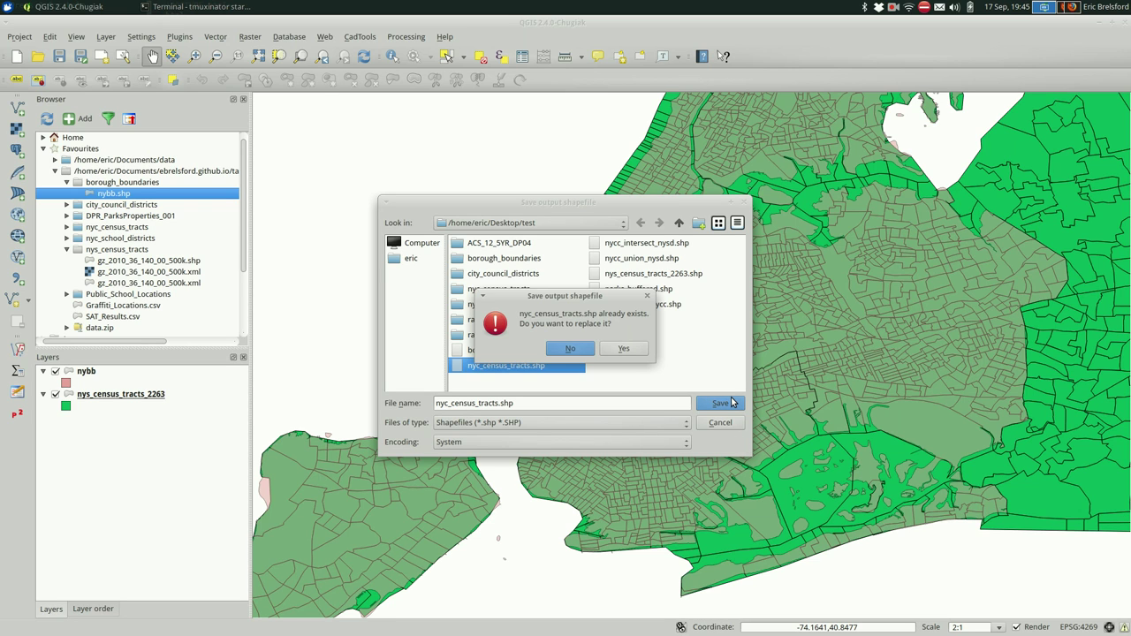
pyautogui.click(625, 349)
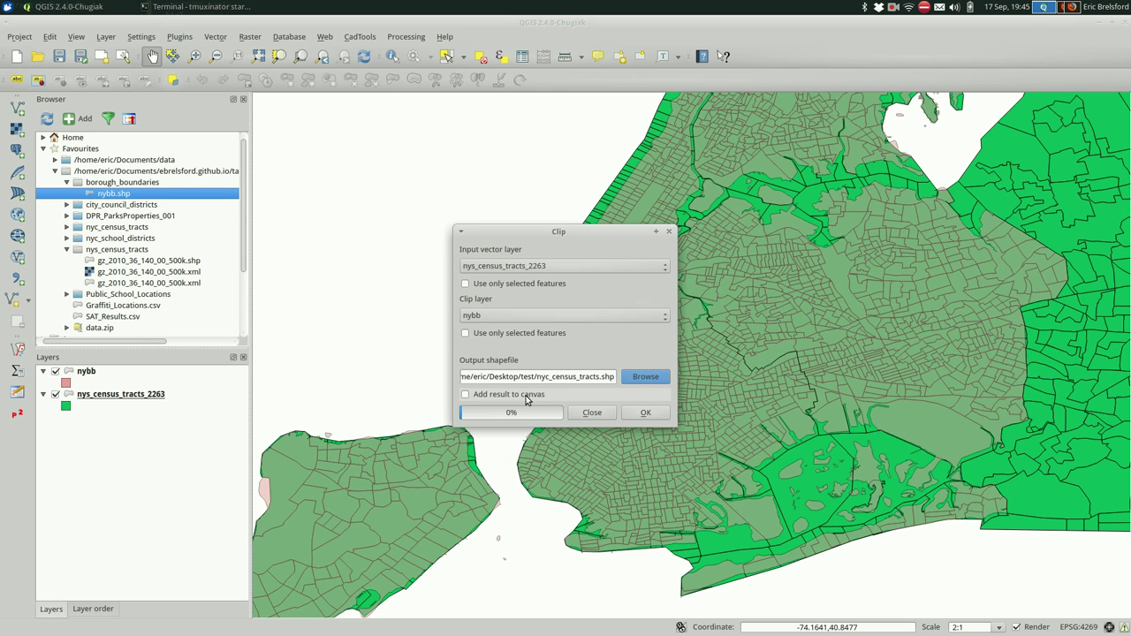
# Step: Enable adding the result to the map and run the clip until it completes
pyautogui.click(510, 395)
pyautogui.click(643, 413)
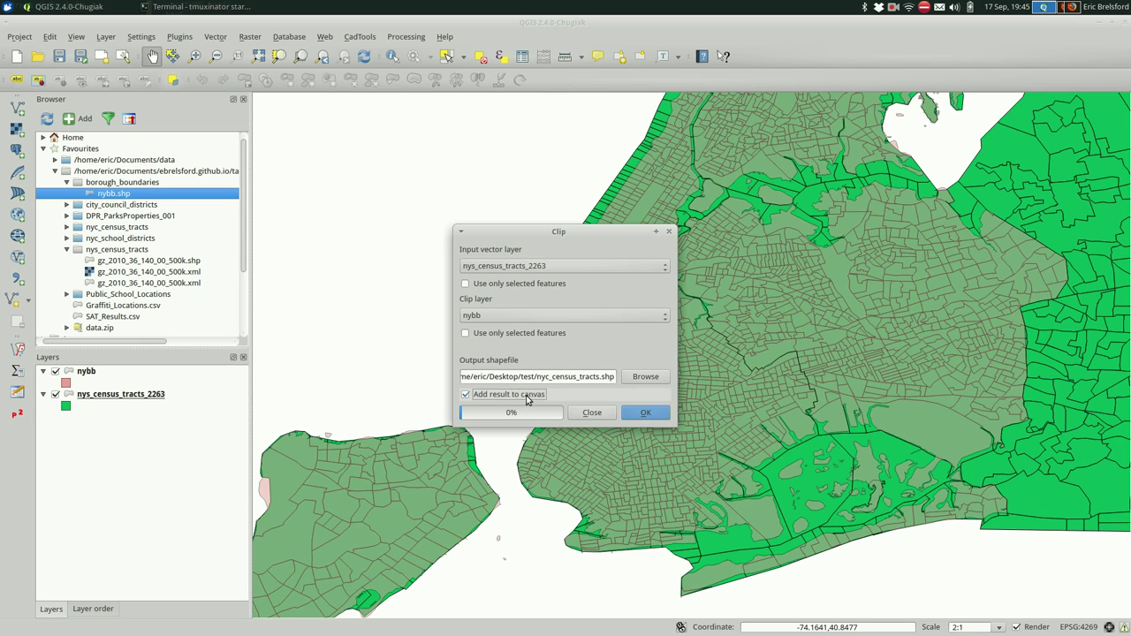
pyautogui.click(645, 415)
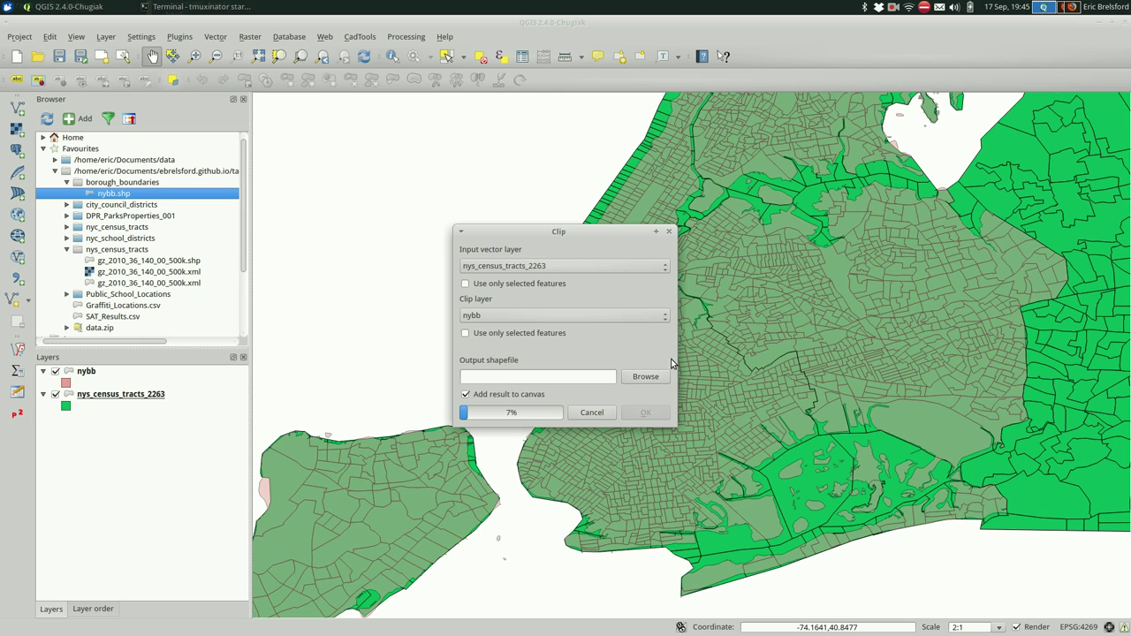
pyautogui.click(893, 7)
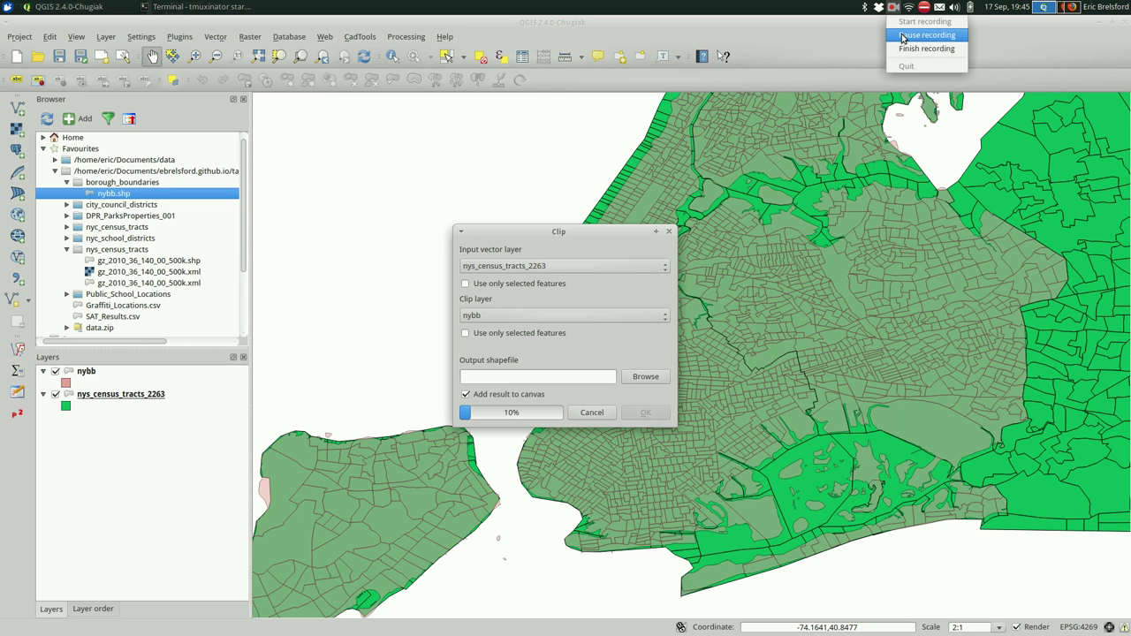
pyautogui.click(908, 35)
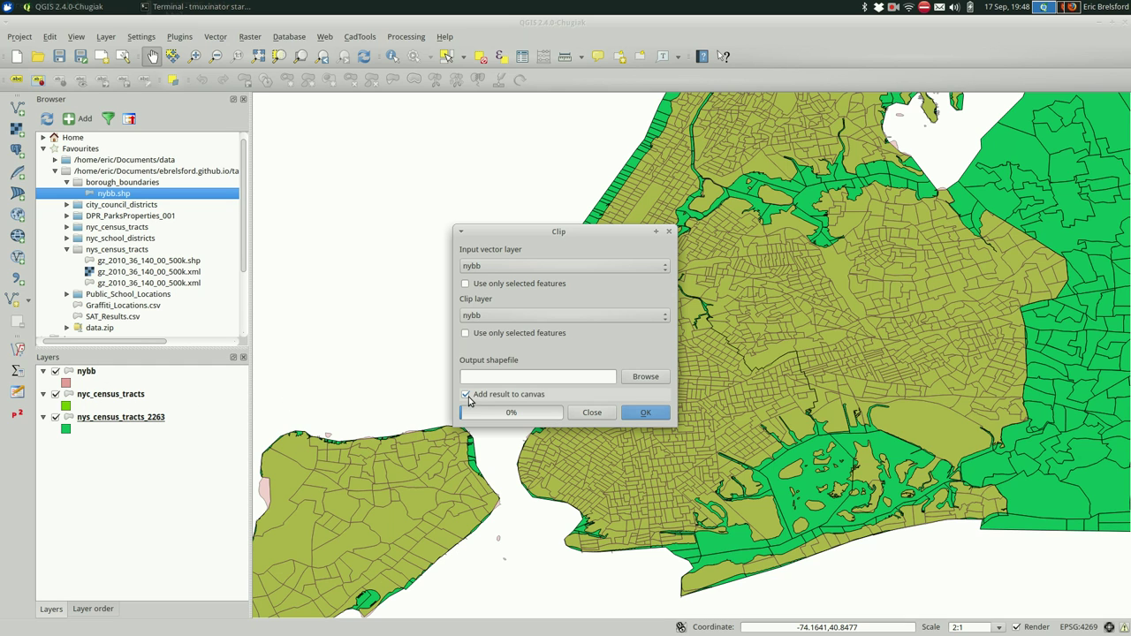
# Step: Close the Clip dialog and hide the nybb borough layer to view the clipped tracts
pyautogui.click(590, 412)
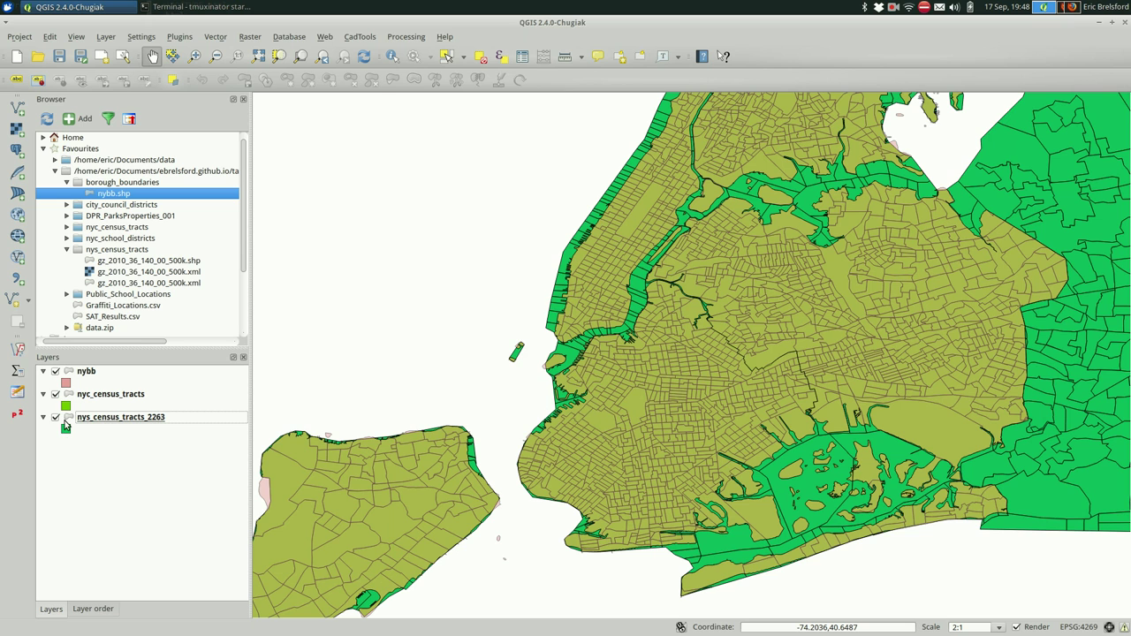
pyautogui.click(55, 372)
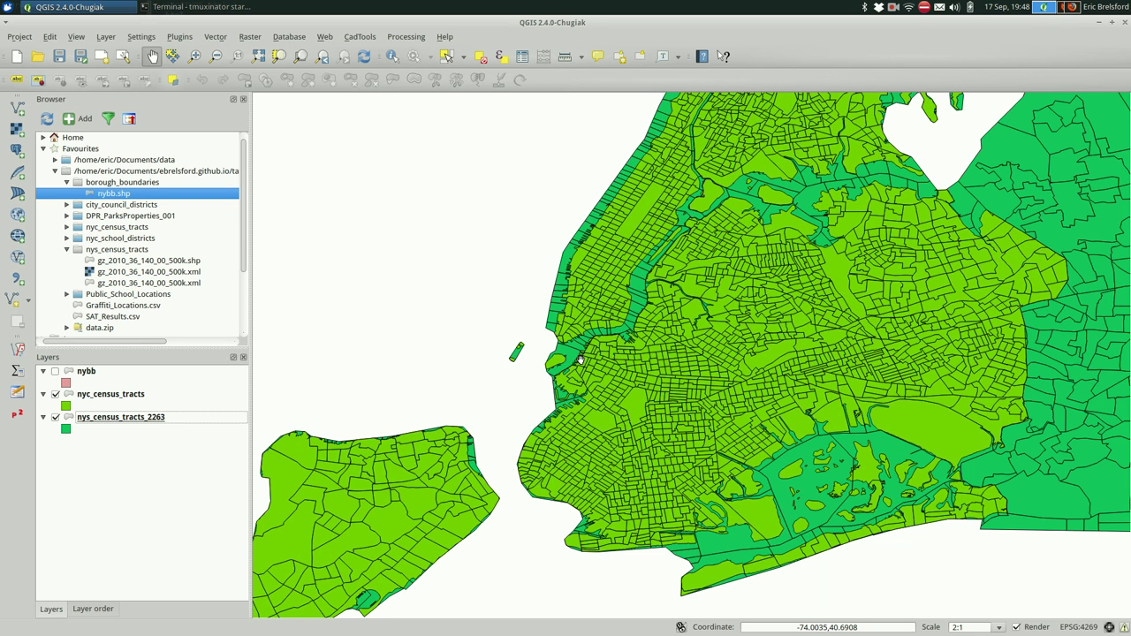
pyautogui.scroll(1, 580, 347)
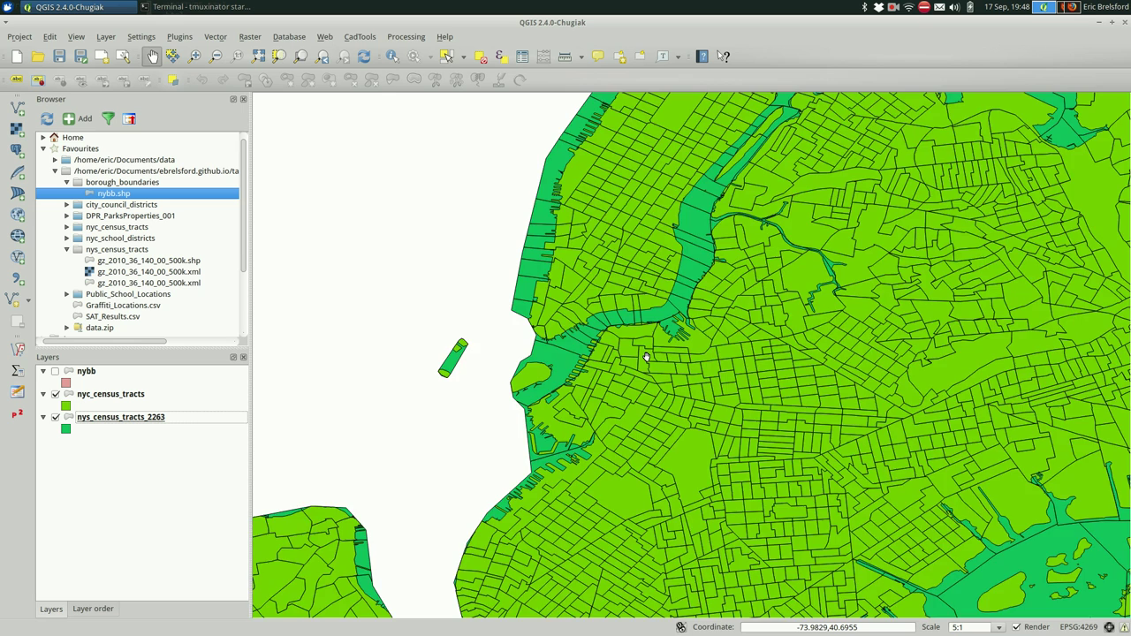
pyautogui.scroll(-1, 646, 357)
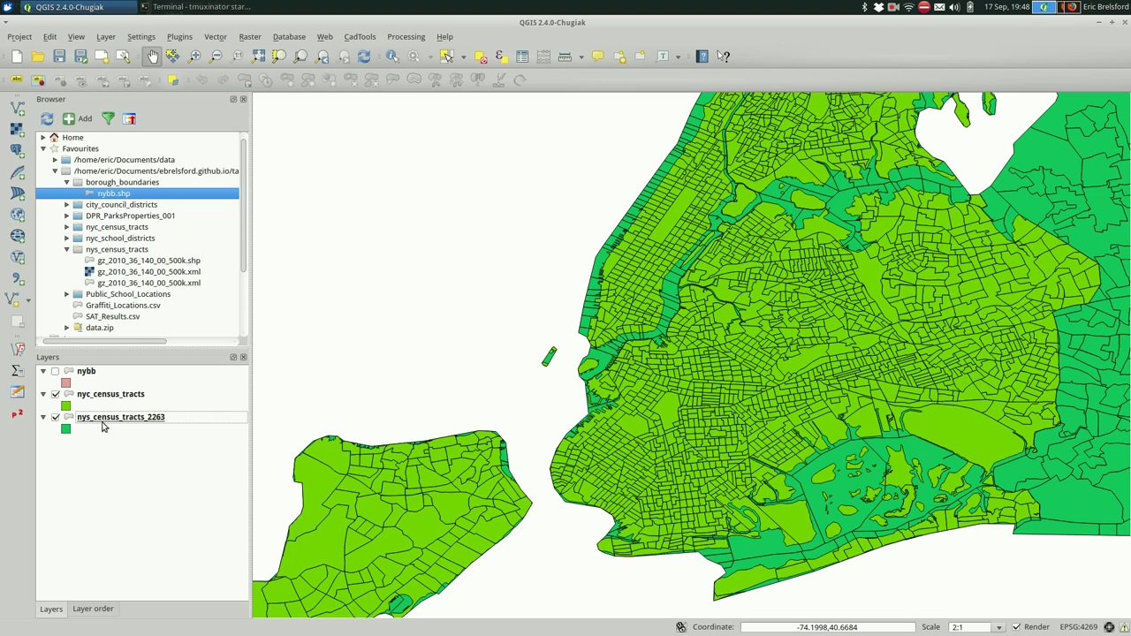
# Step: Toggle nys_census_tracts_2263 to compare, then show nybb again below nyc_census_tracts
pyautogui.click(56, 418)
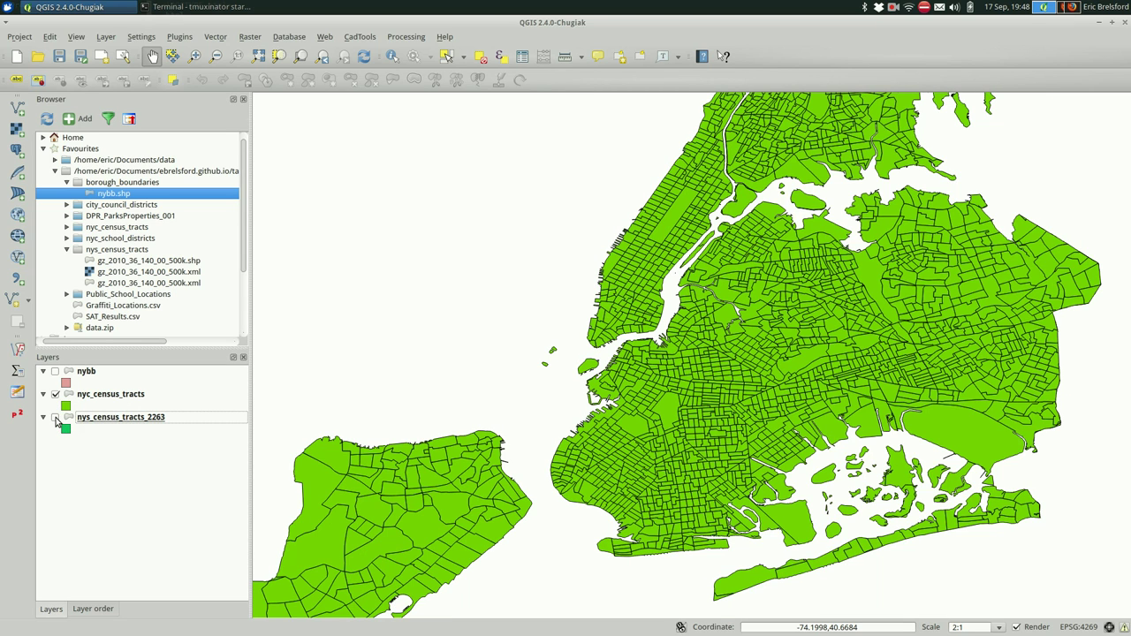
pyautogui.click(55, 419)
pyautogui.click(55, 419)
pyautogui.click(56, 419)
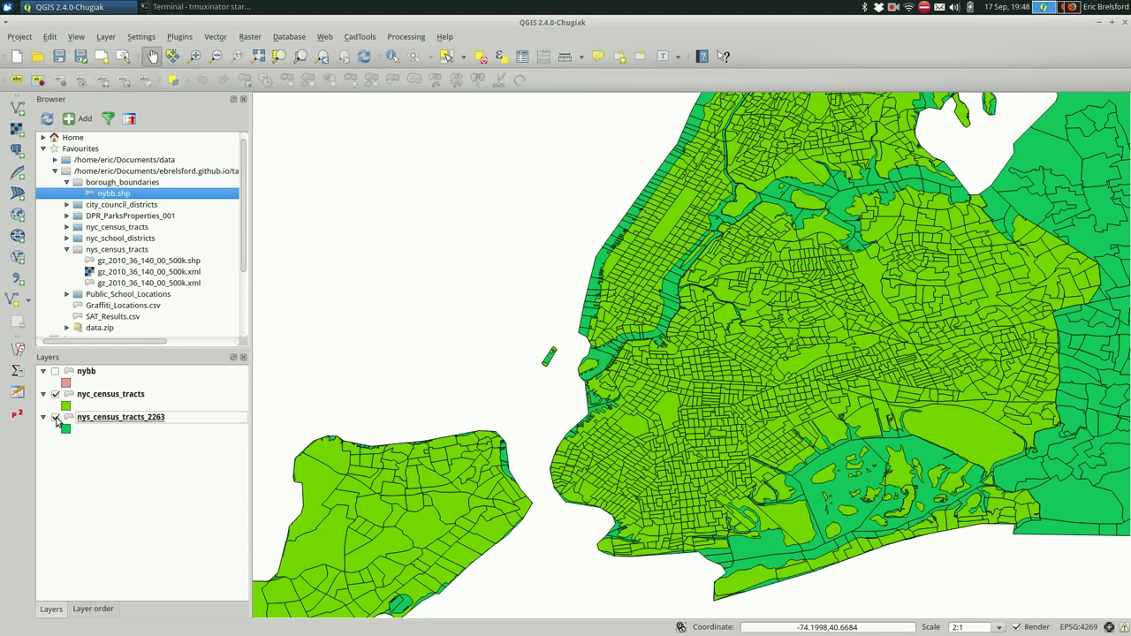
pyautogui.click(55, 419)
pyautogui.click(56, 419)
pyautogui.click(56, 372)
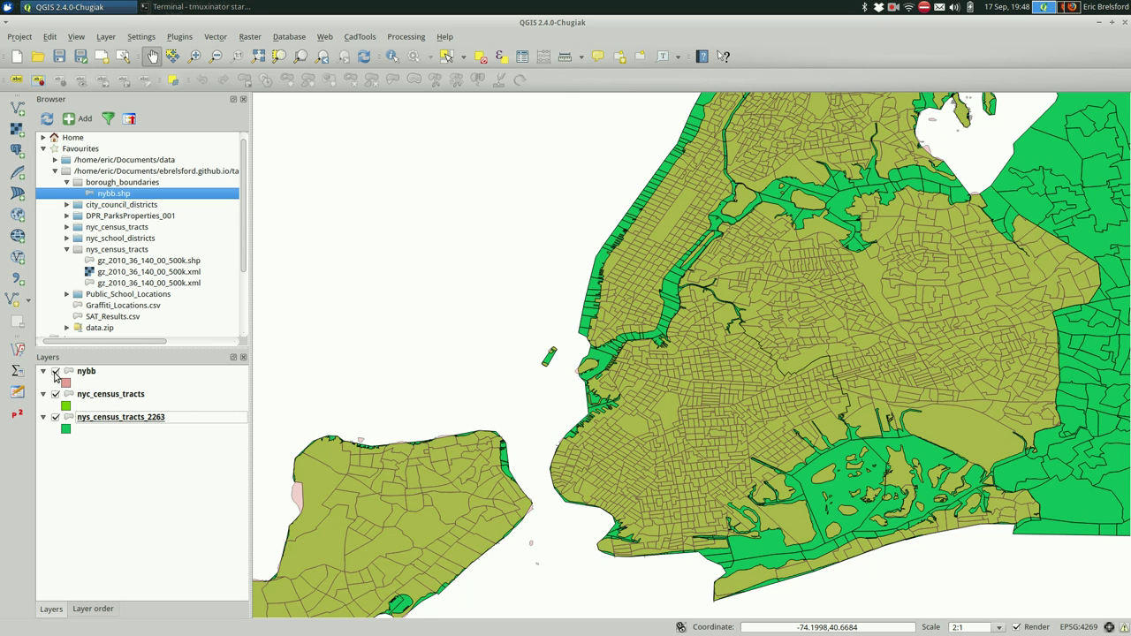
pyautogui.moveTo(85, 371); pyautogui.dragTo(91, 400)
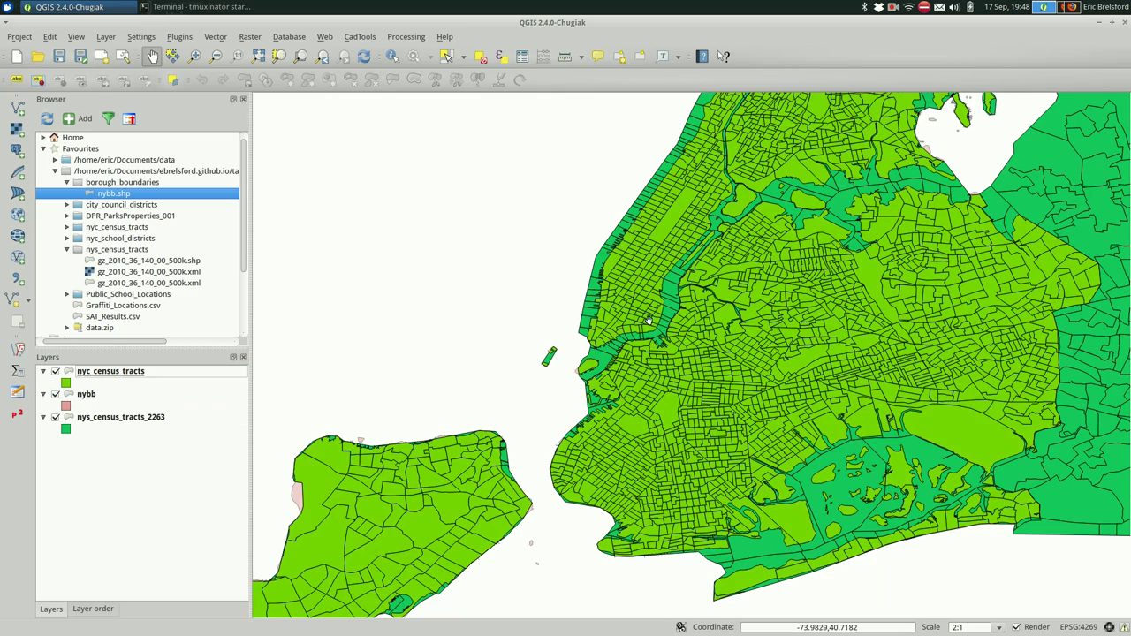
# Step: Zoom to the river shoreline tracts and hide the clipped nyc_census_tracts layer
pyautogui.scroll(3, 684, 345)
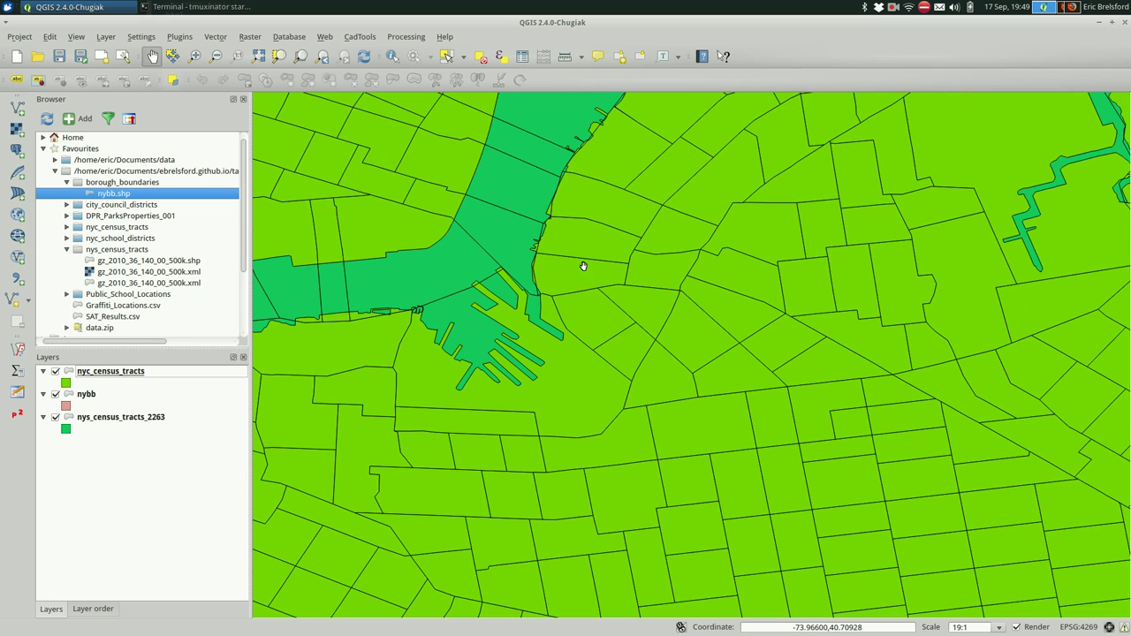
pyautogui.moveTo(583, 266); pyautogui.dragTo(664, 376)
pyautogui.moveTo(695, 203); pyautogui.dragTo(670, 311)
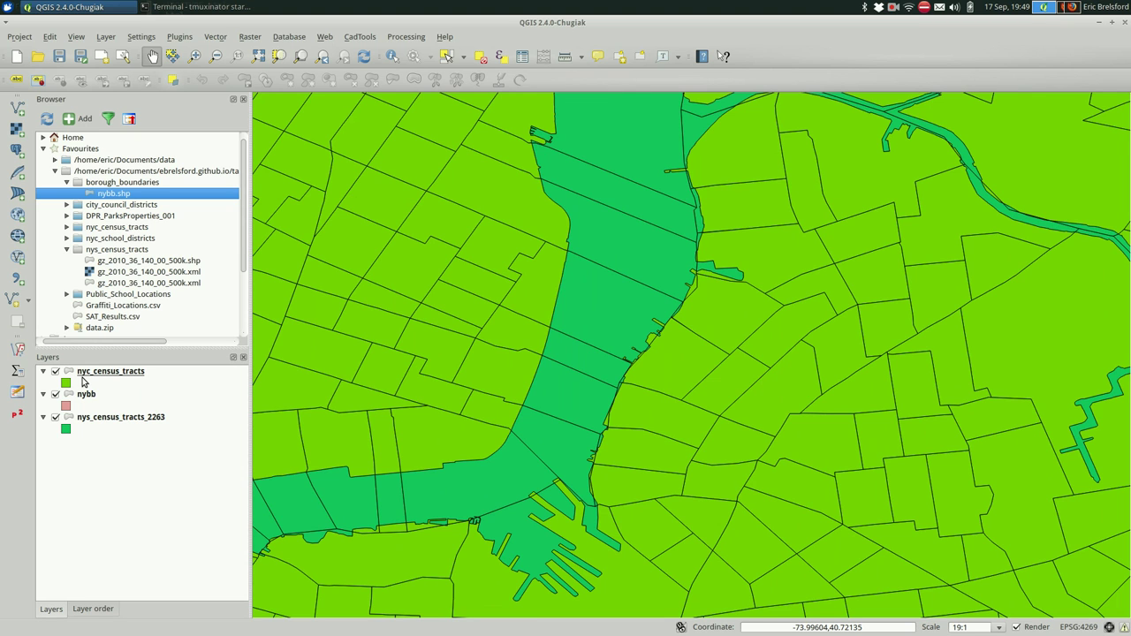
pyautogui.click(55, 373)
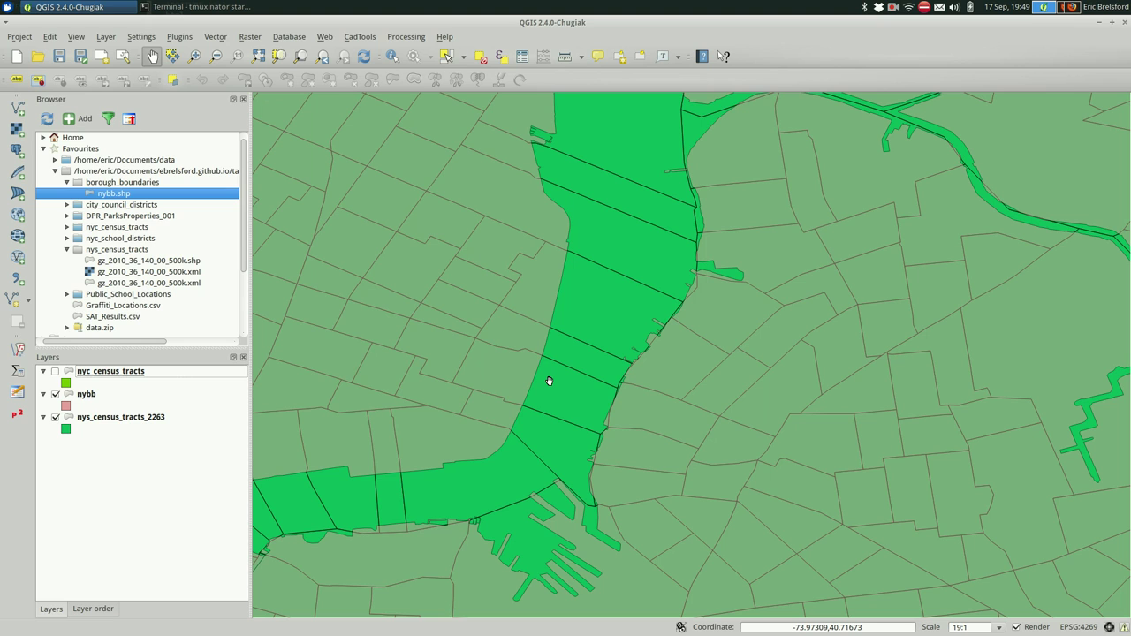
# Step: Select one nys_census_tracts_2263 tract that reaches into the river
pyautogui.click(446, 55)
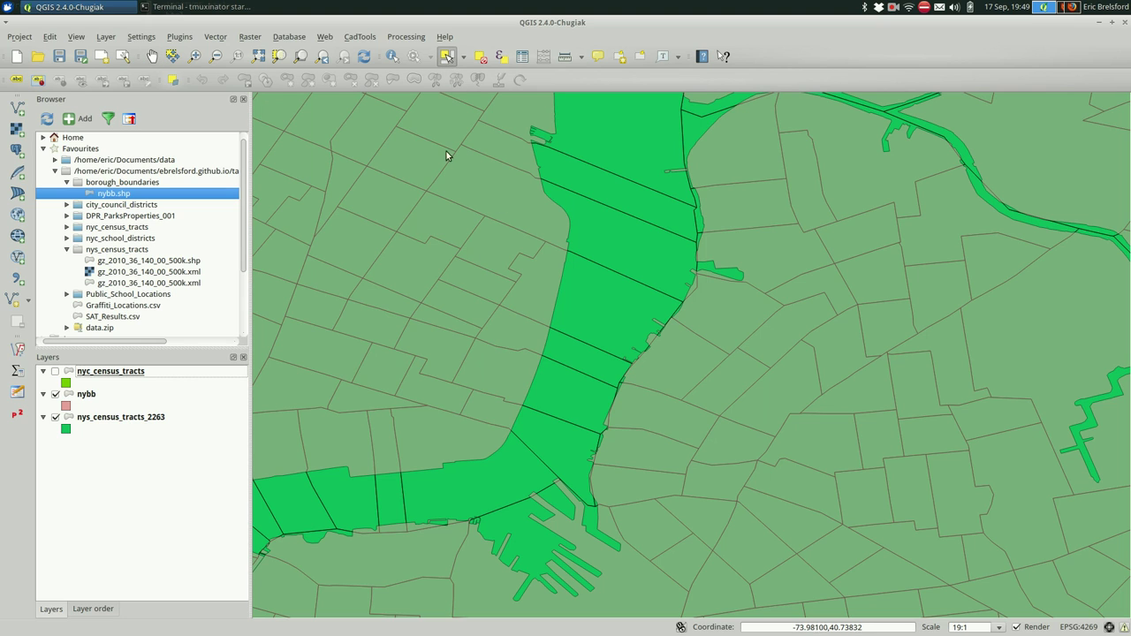
pyautogui.click(152, 417)
pyautogui.click(547, 395)
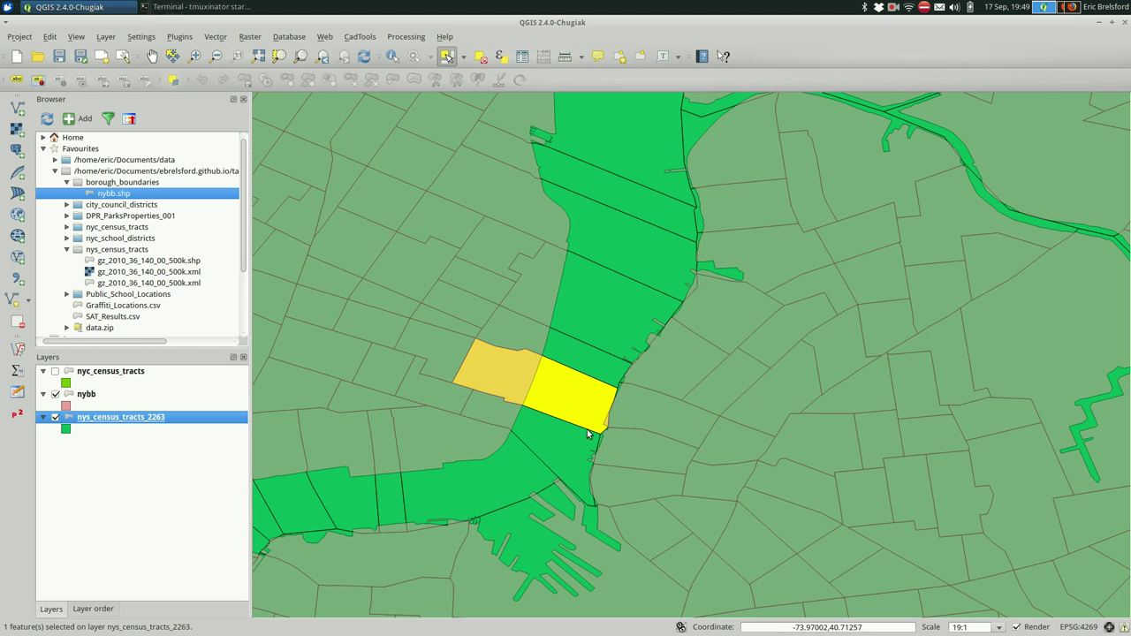
# Step: Clear the selection, show nyc_census_tracts again, and select the state tract beneath it
pyautogui.click(475, 59)
pyautogui.click(56, 371)
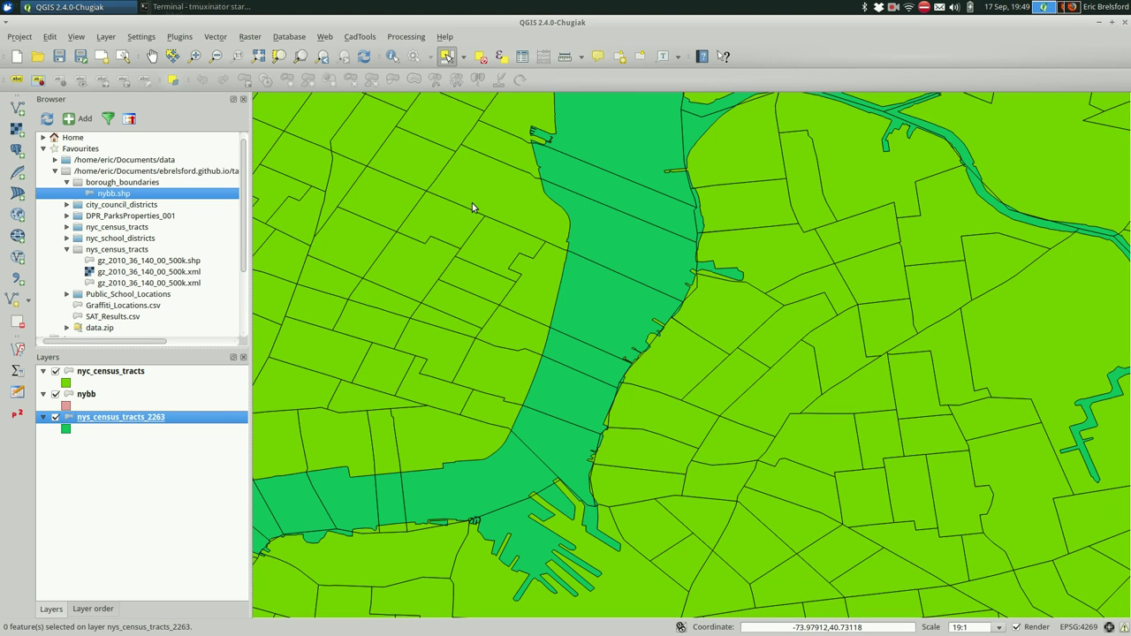
pyautogui.click(494, 358)
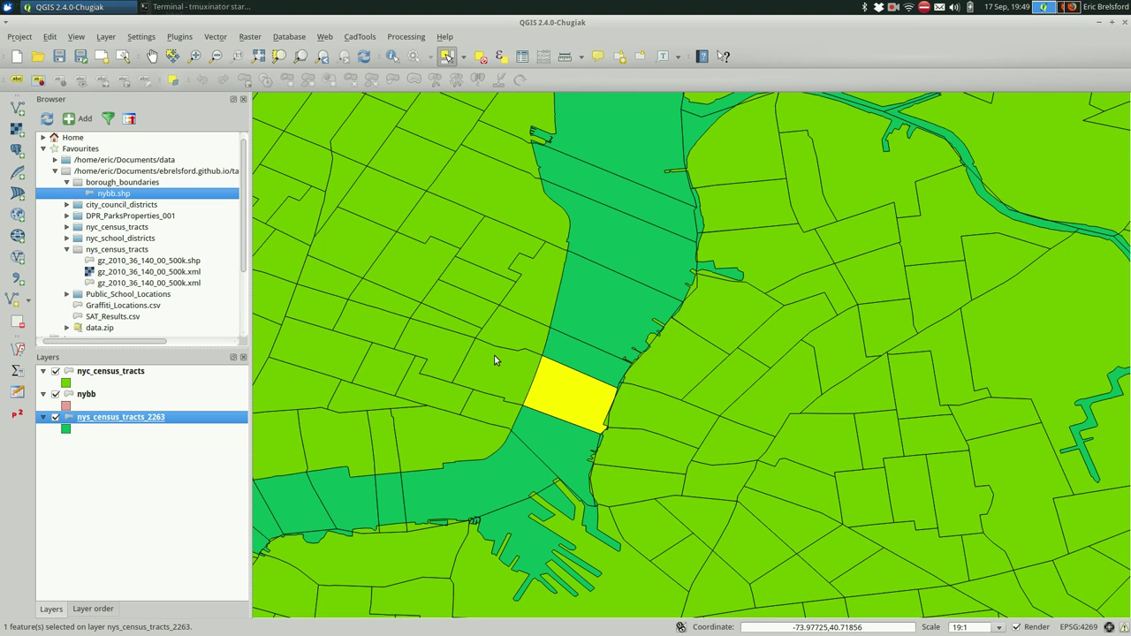
# Step: Select the matching clipped tract on nyc_census_tracts, zoom to compare, then clear the selection
pyautogui.click(92, 372)
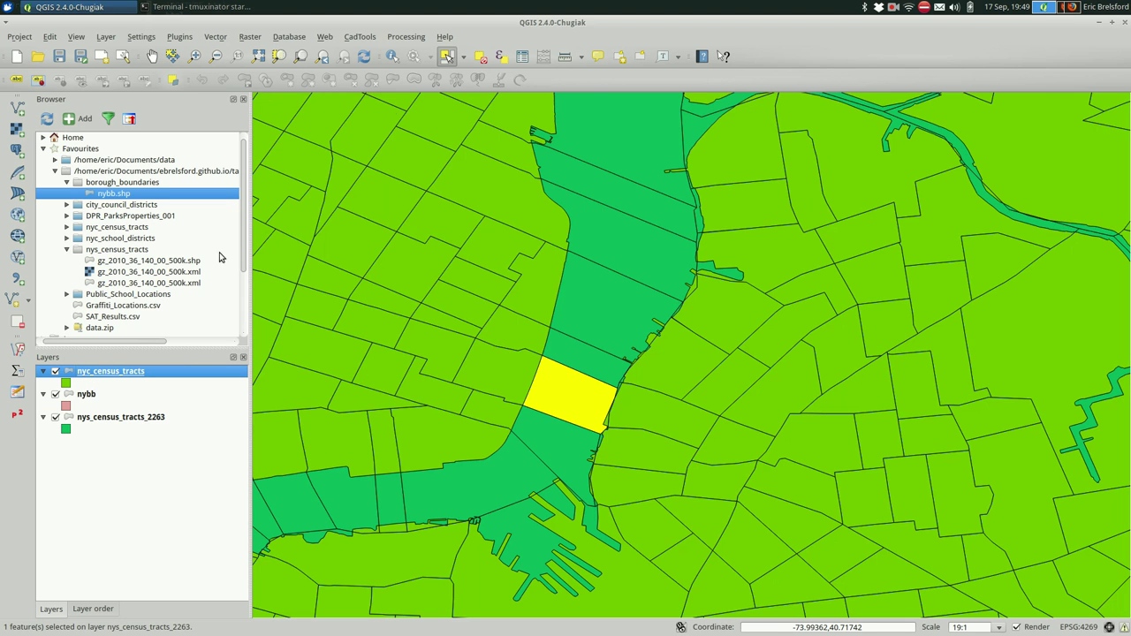
pyautogui.click(481, 57)
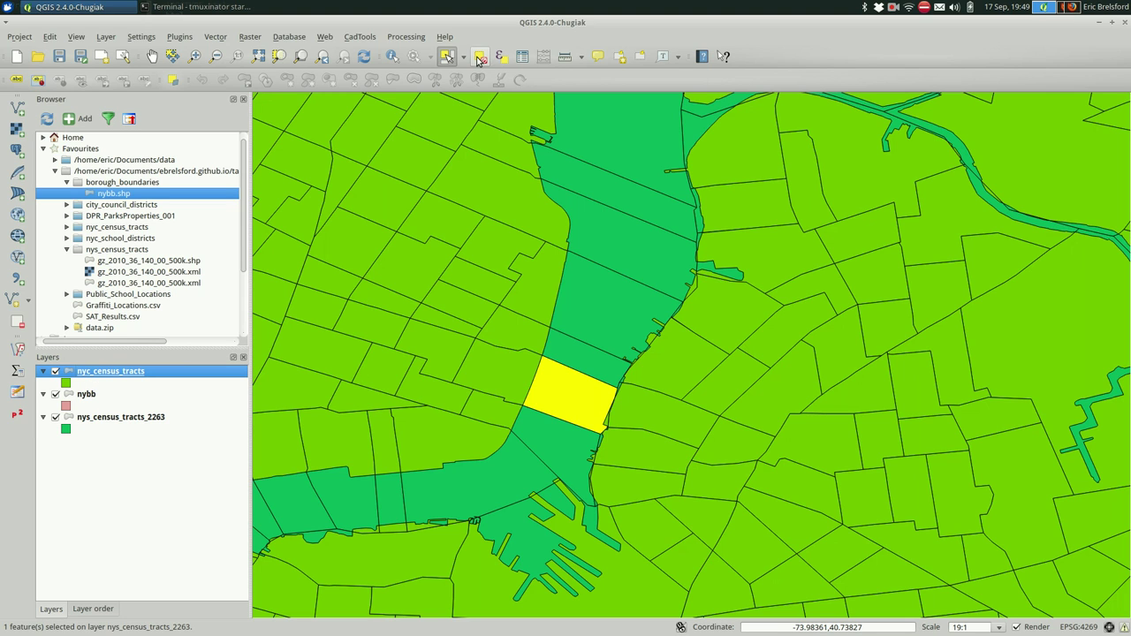
pyautogui.click(495, 369)
pyautogui.scroll(1, 560, 402)
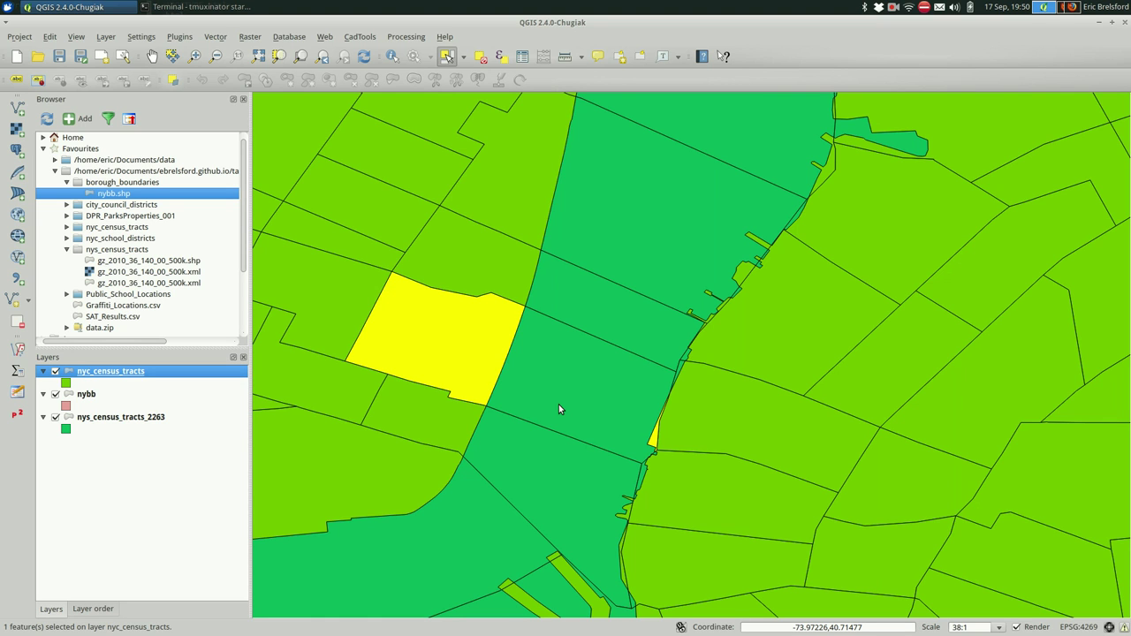
pyautogui.scroll(-1, 558, 407)
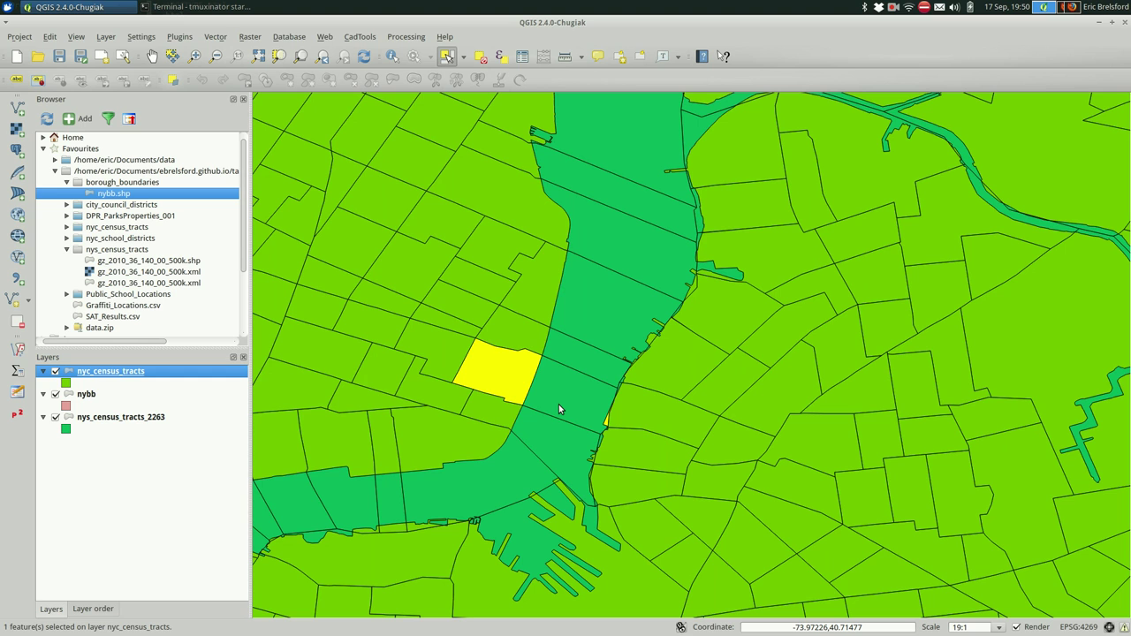
pyautogui.scroll(-1, 558, 406)
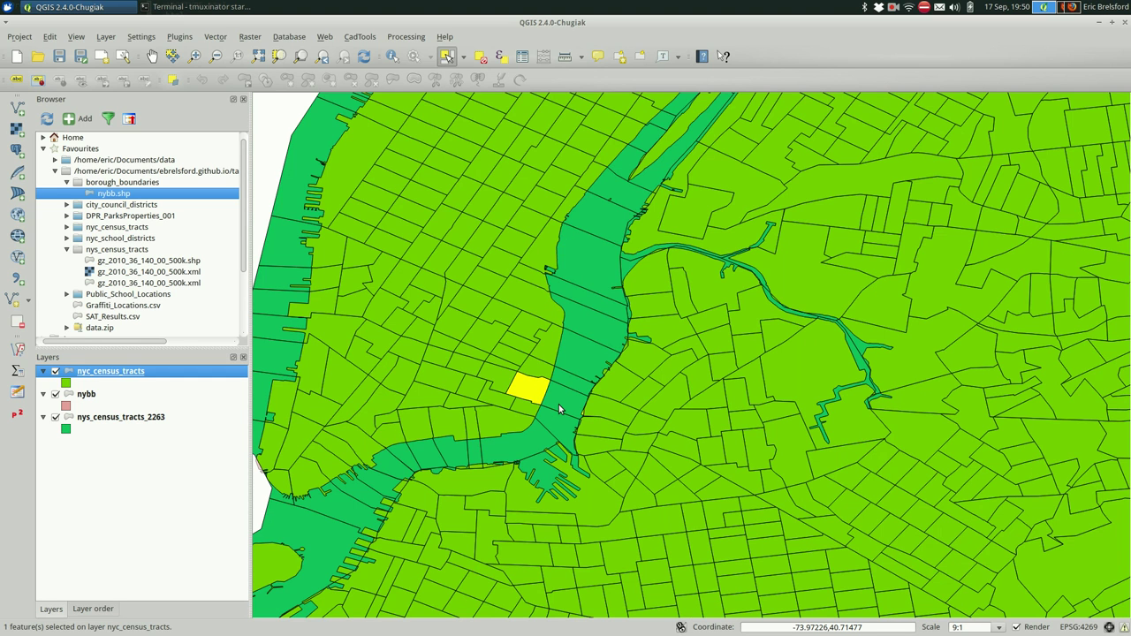
pyautogui.scroll(1, 559, 407)
pyautogui.scroll(1, 558, 409)
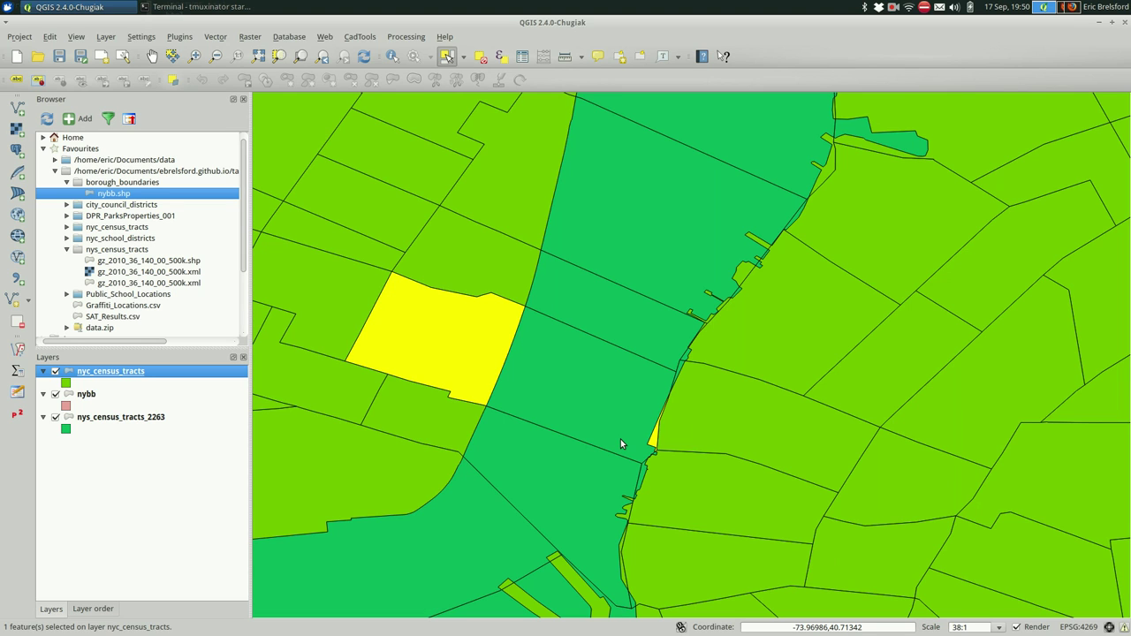
pyautogui.click(647, 311)
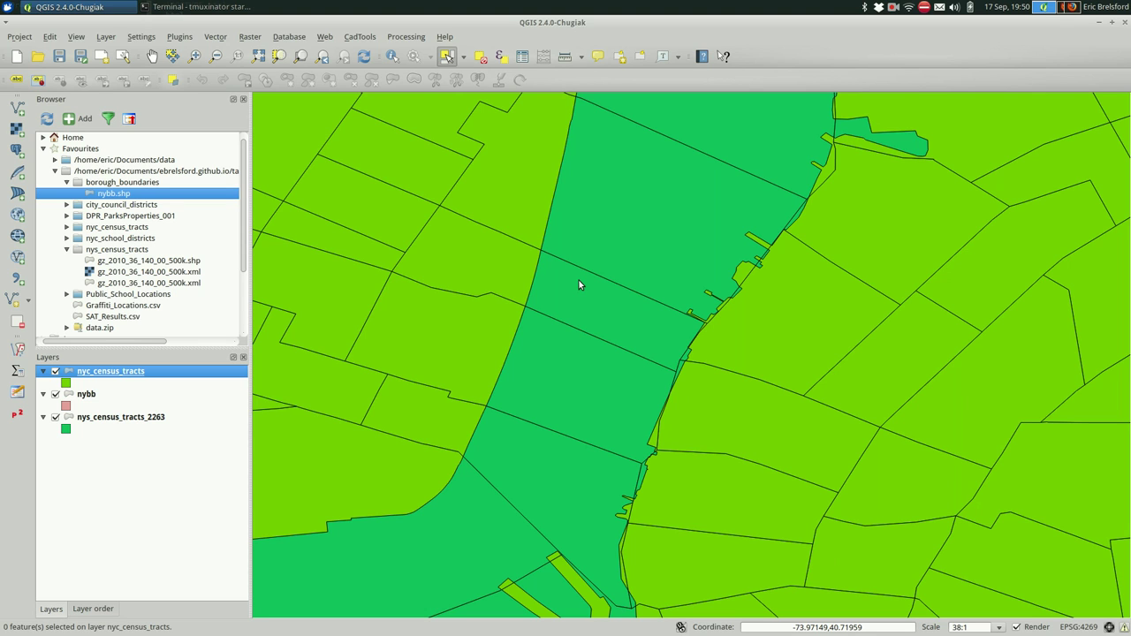
pyautogui.rightClick(134, 374)
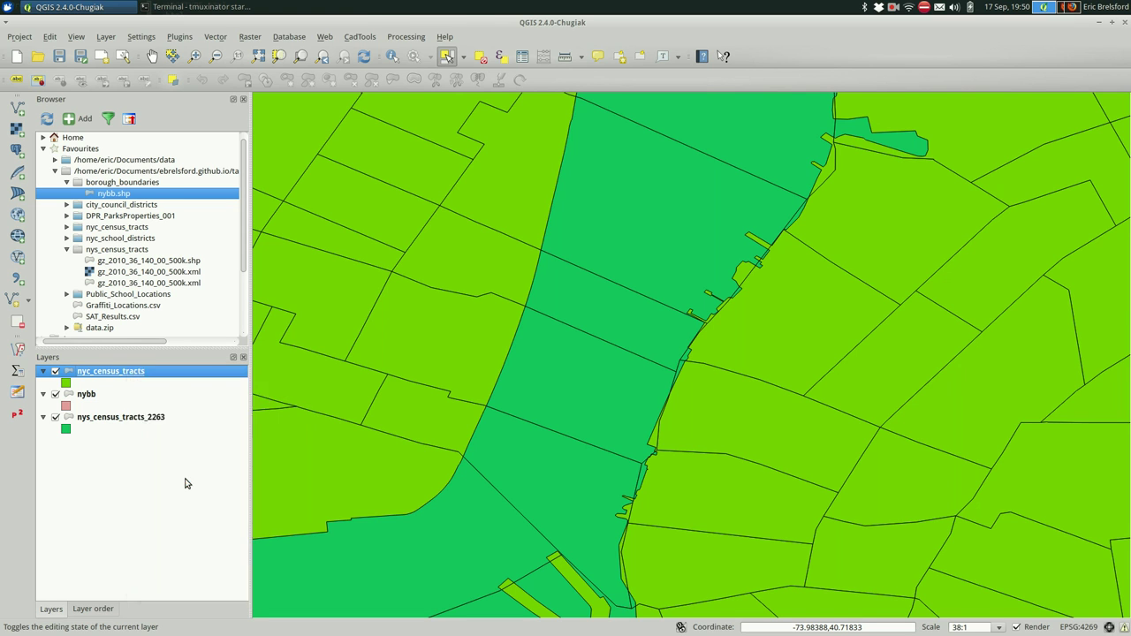
pyautogui.click(185, 478)
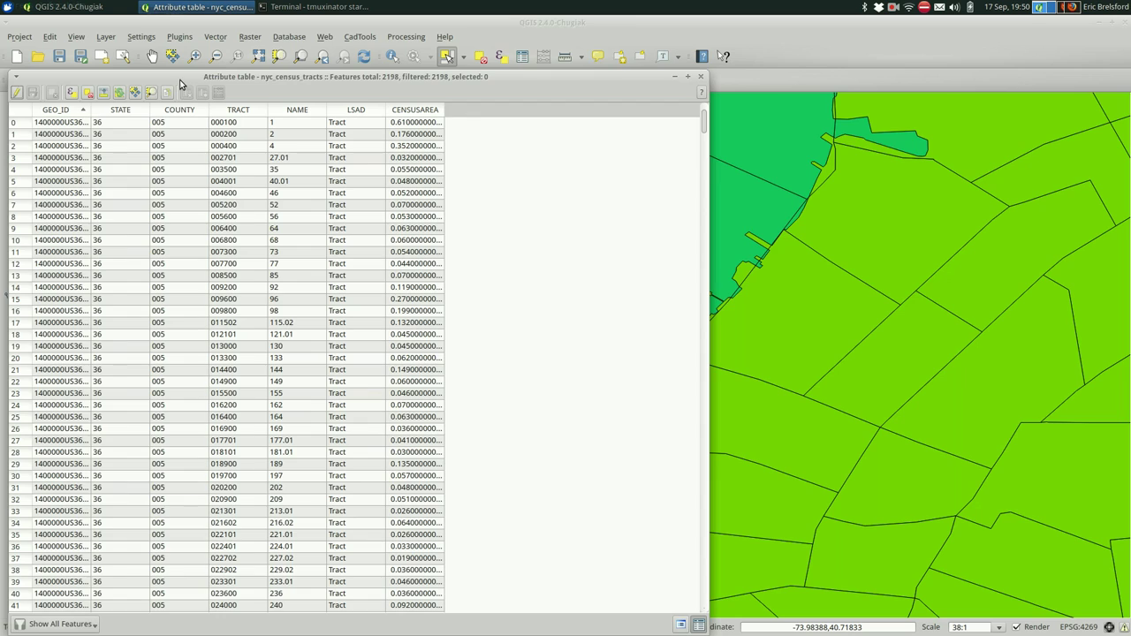
pyautogui.moveTo(180, 81); pyautogui.dragTo(550, 61)
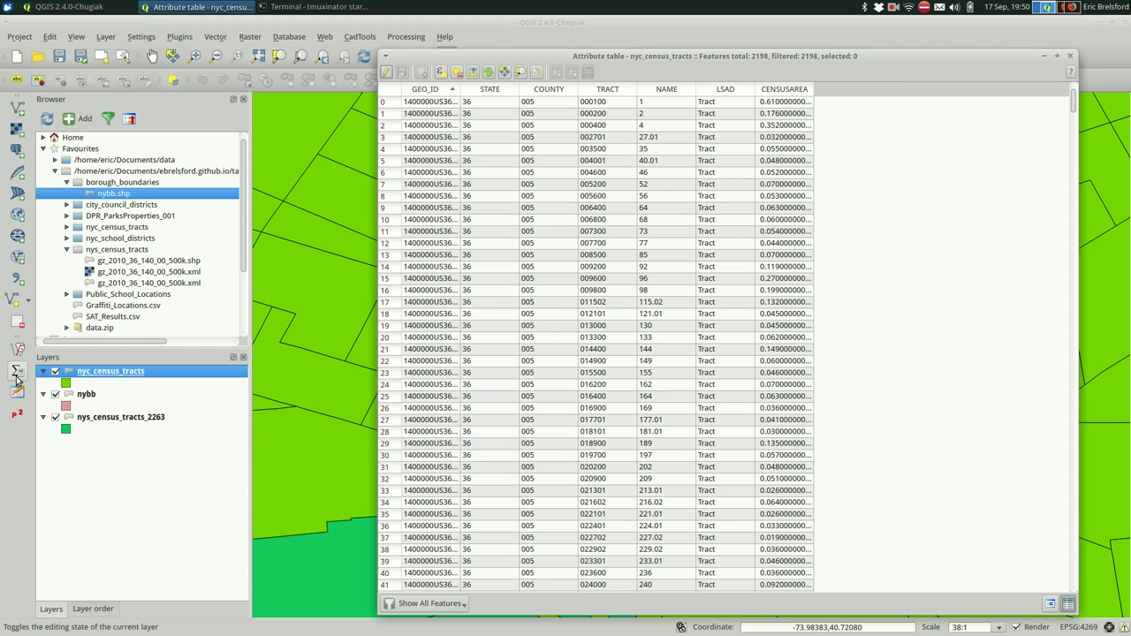
pyautogui.click(119, 417)
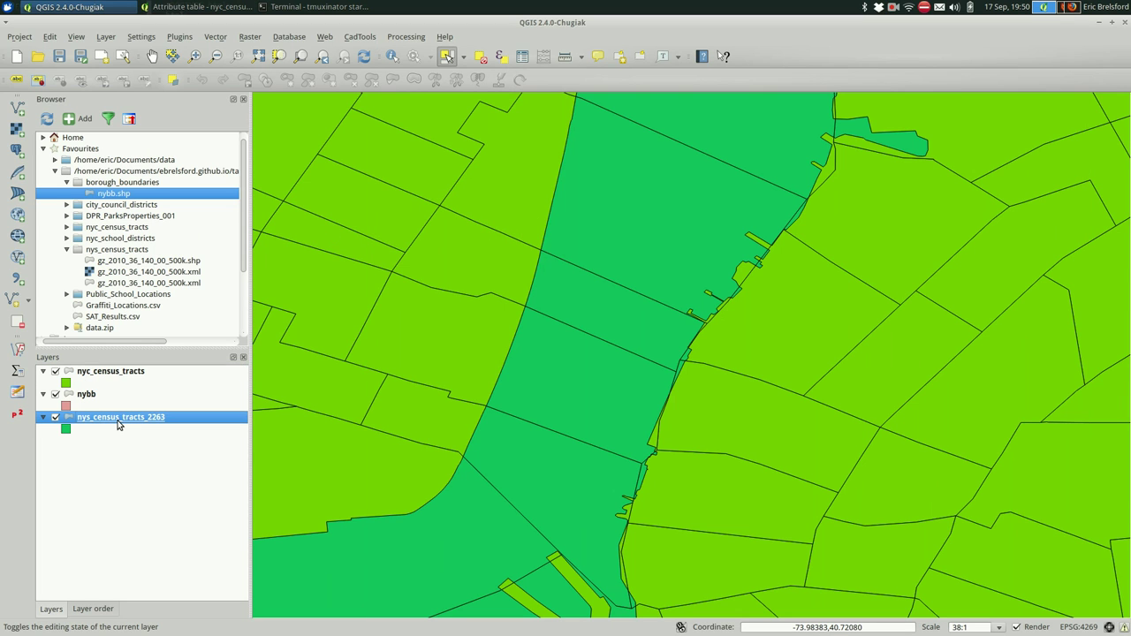
pyautogui.rightClick(119, 425)
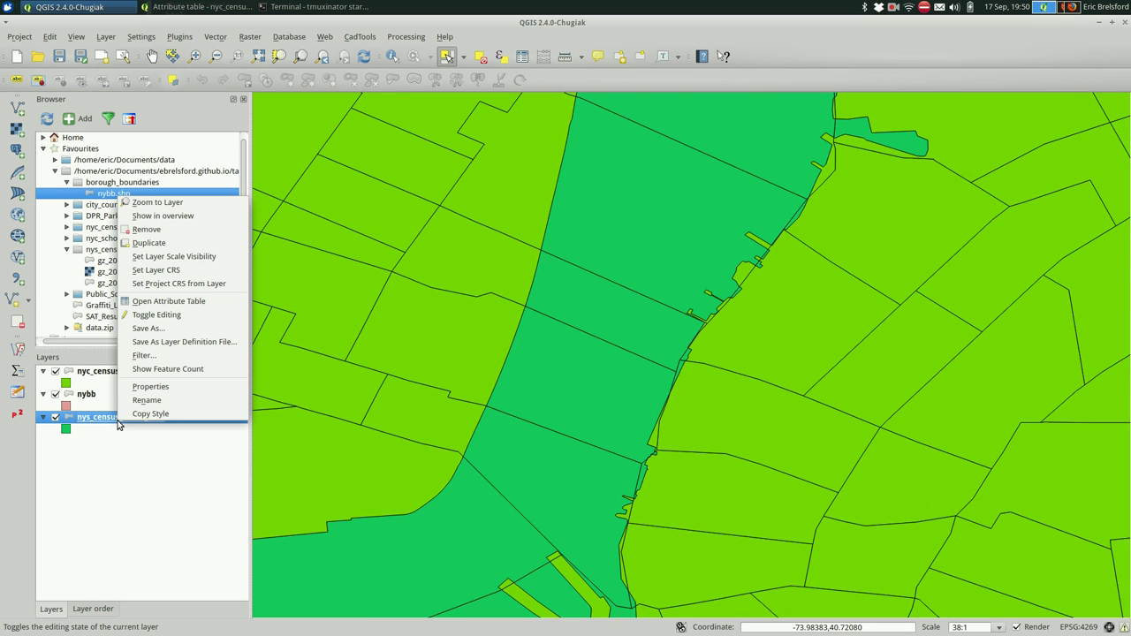
pyautogui.click(170, 305)
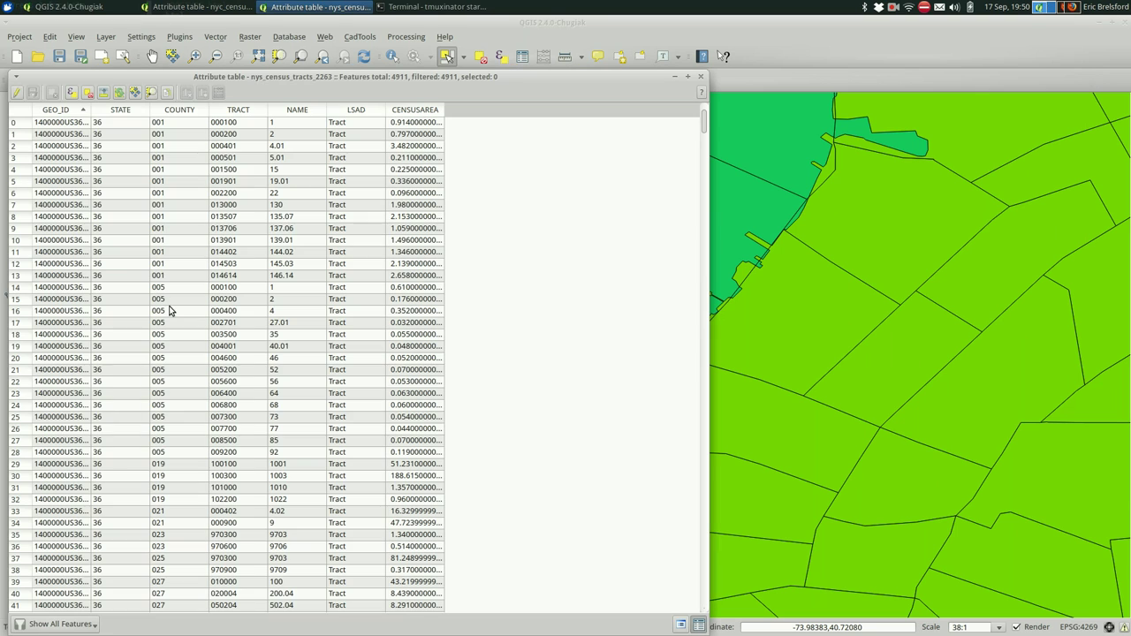
pyautogui.click(202, 13)
pyautogui.moveTo(500, 44); pyautogui.dragTo(564, 103)
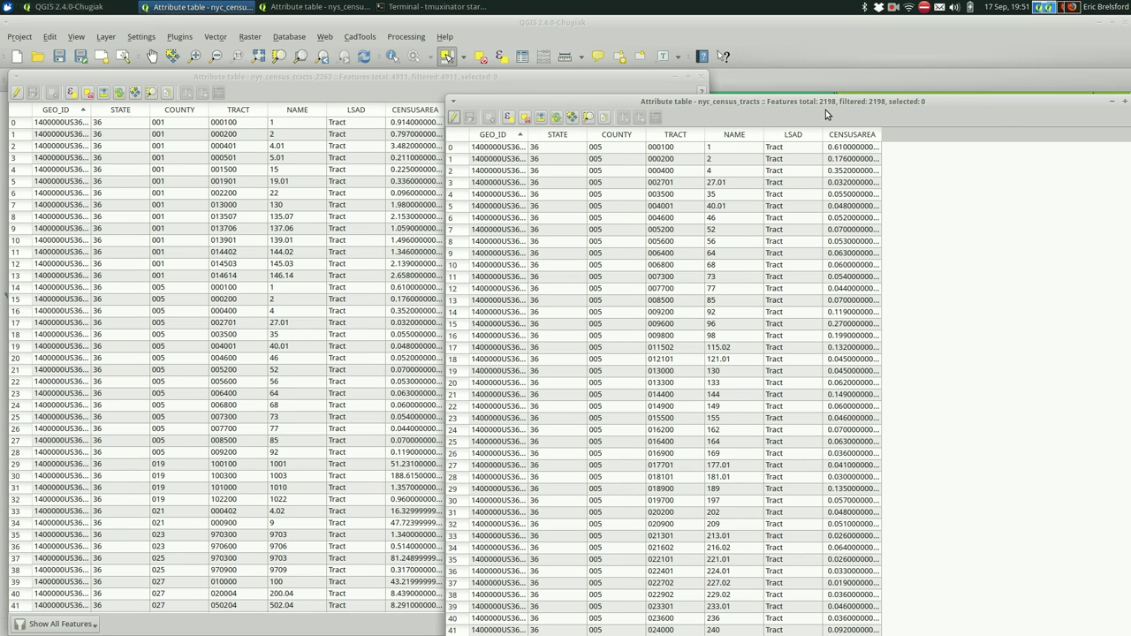
pyautogui.click(464, 77)
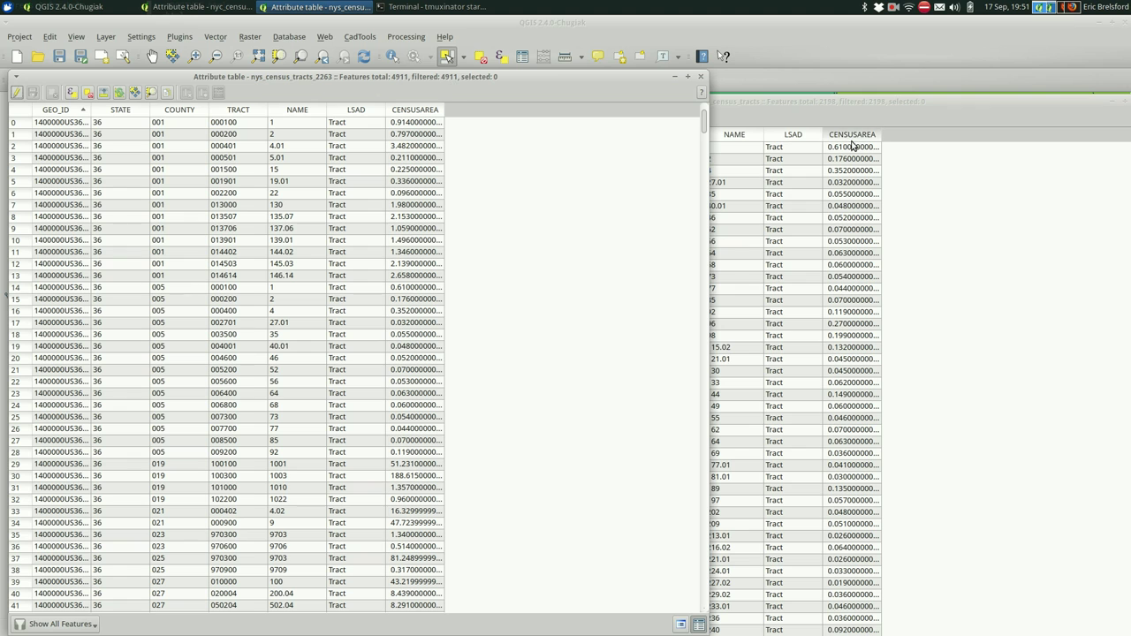
pyautogui.click(829, 103)
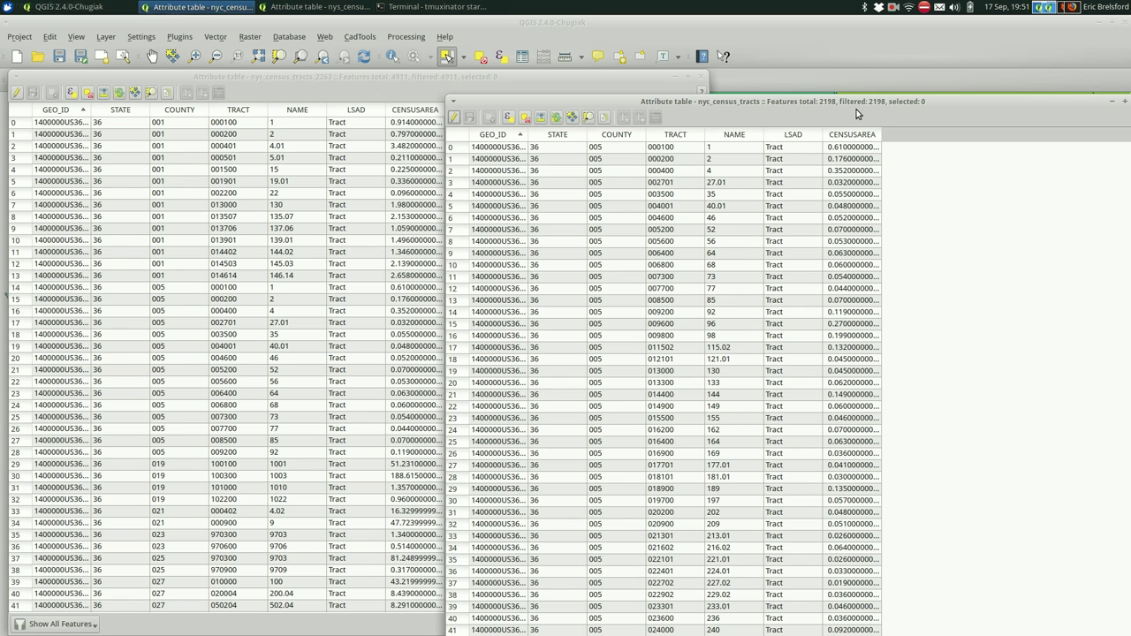
pyautogui.moveTo(857, 101); pyautogui.dragTo(790, 35)
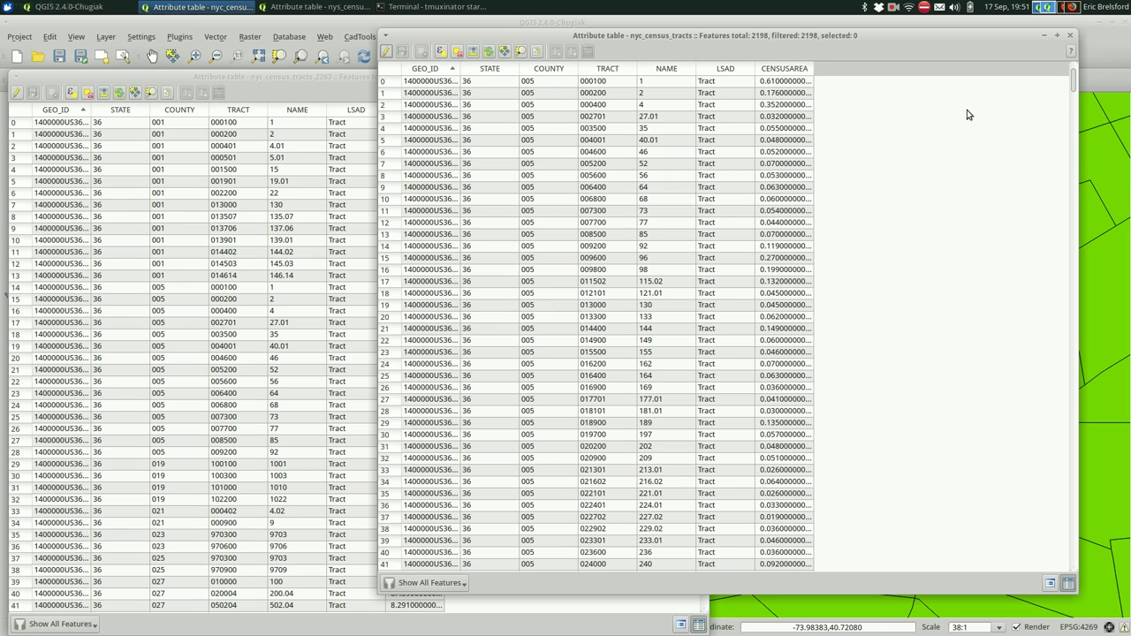
pyautogui.click(1071, 39)
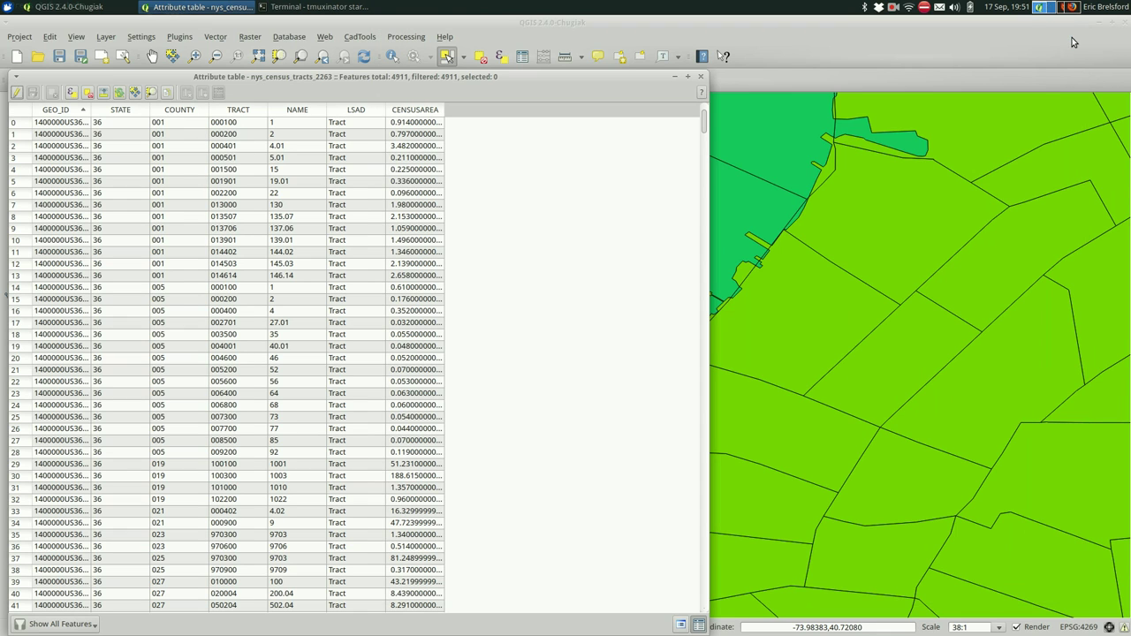
pyautogui.click(701, 79)
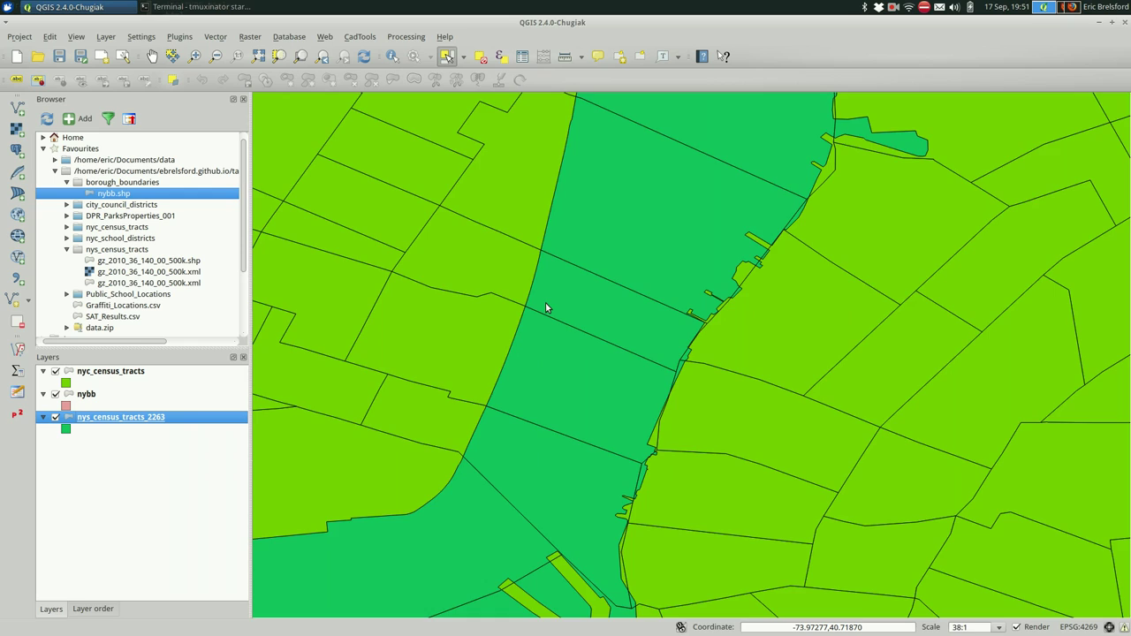
pyautogui.scroll(-5, 545, 308)
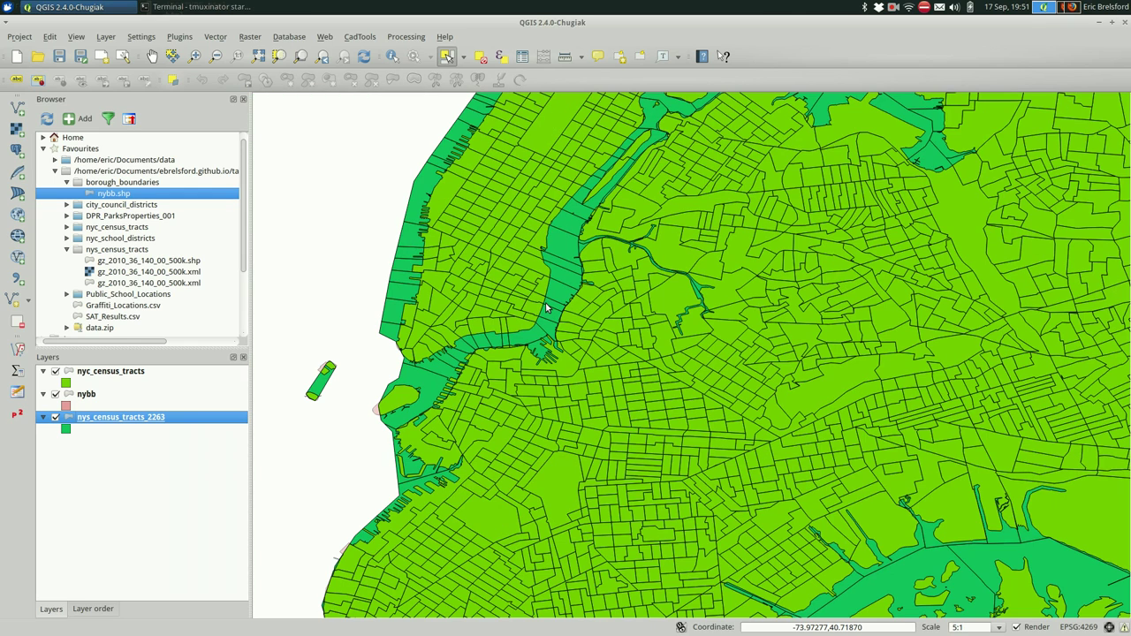